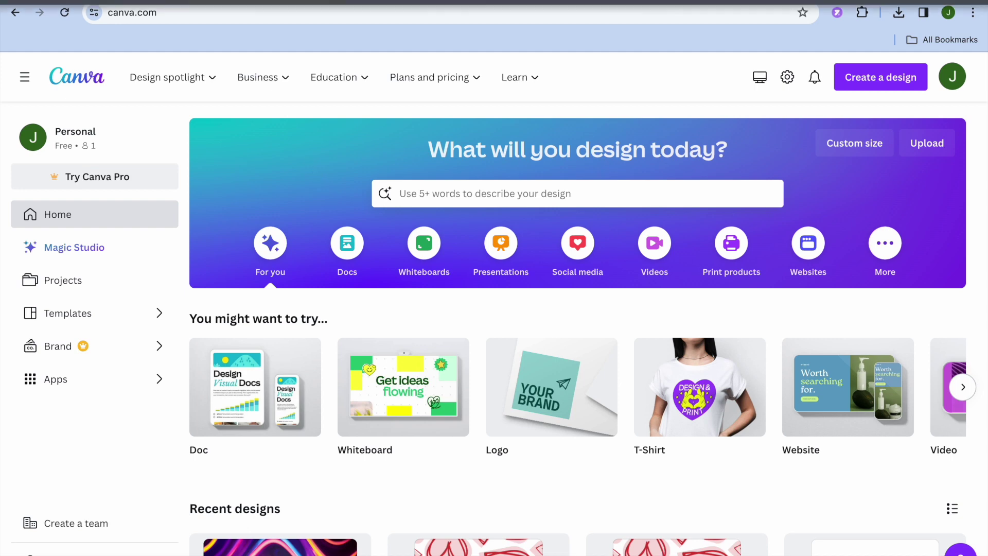
# Step: Back on the Canva home page, search for 'sticker' and choose the Sticker category
pyautogui.click(79, 3)
pyautogui.click(78, 2)
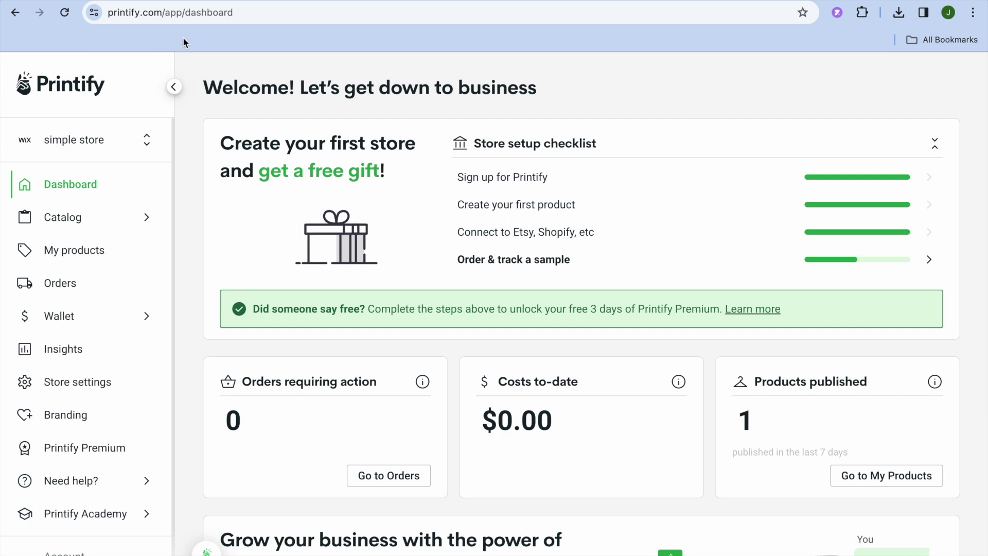
pyautogui.hotkey('ctrl', 'Tab')
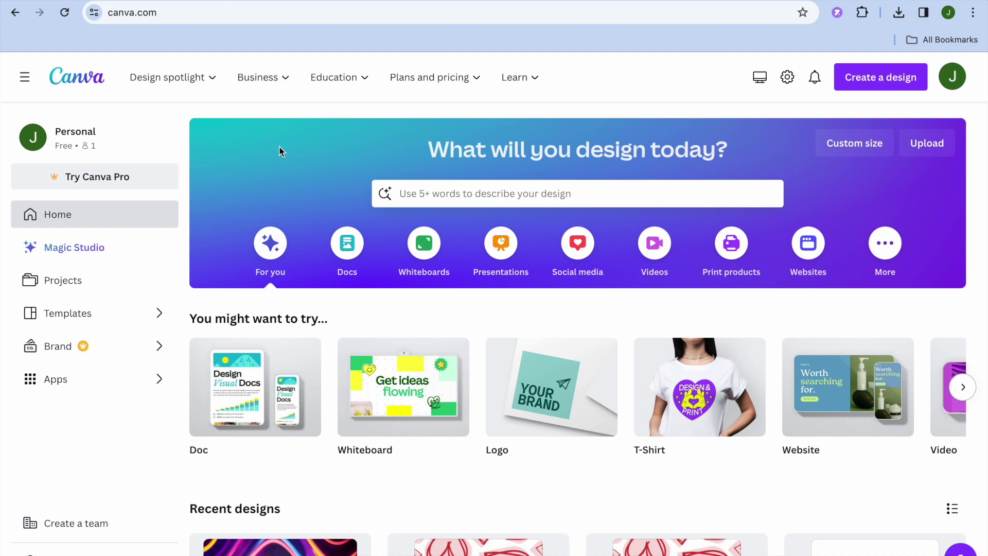
pyautogui.click(421, 197)
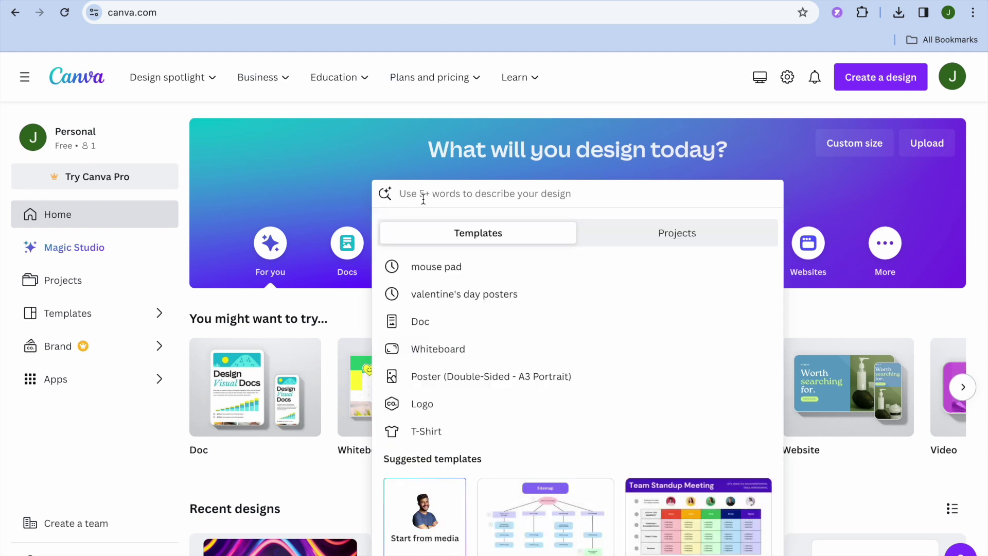
pyautogui.write('s')
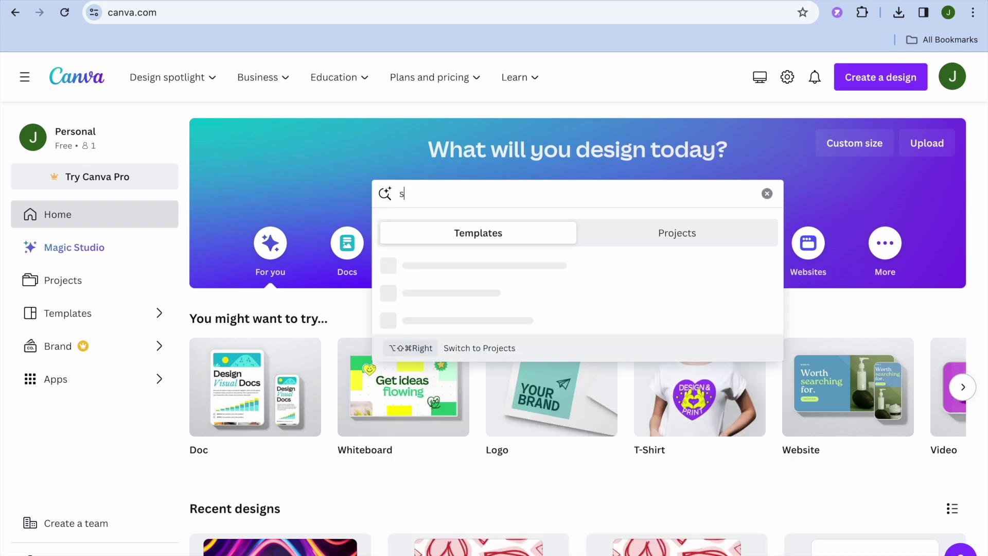
pyautogui.write('ticker')
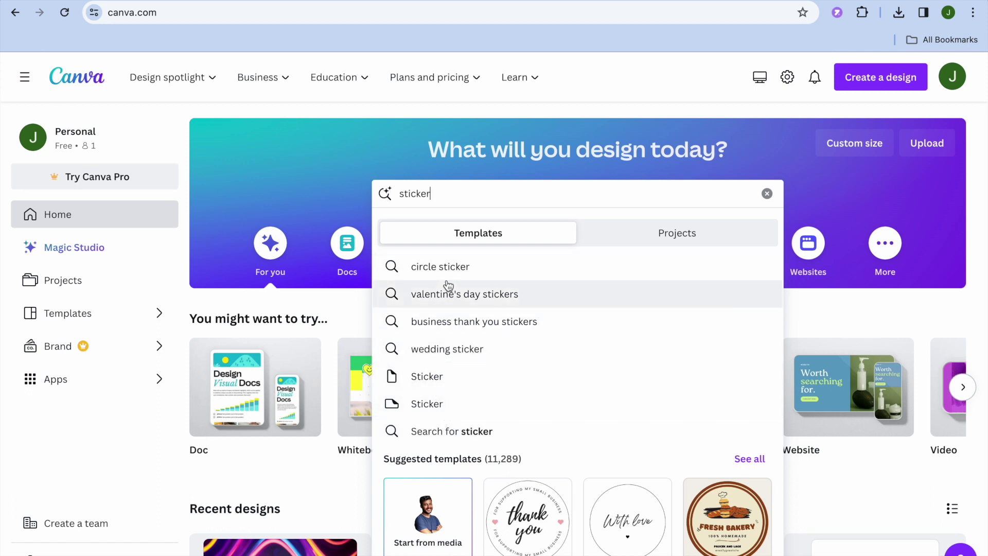
pyautogui.click(447, 404)
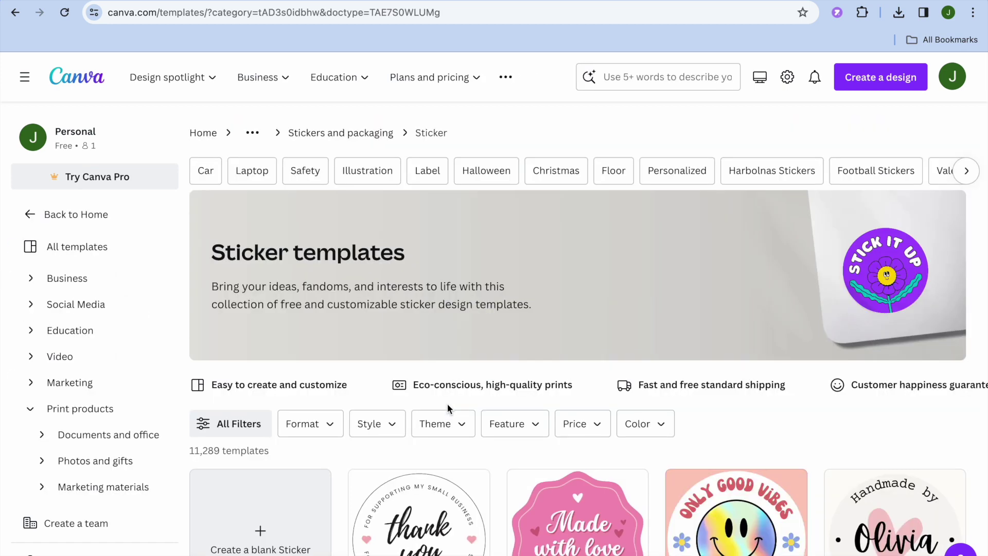
# Step: Open the Red Blue Yellow Only Good Vibes Smiley Circle Sticker template for editing
pyautogui.scroll(-5, 446, 403)
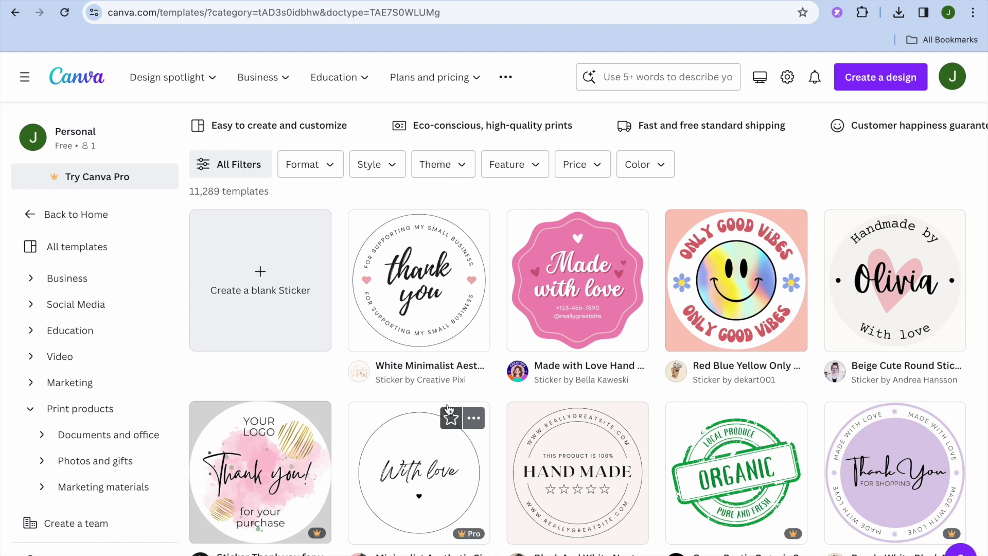
pyautogui.scroll(-3, 446, 407)
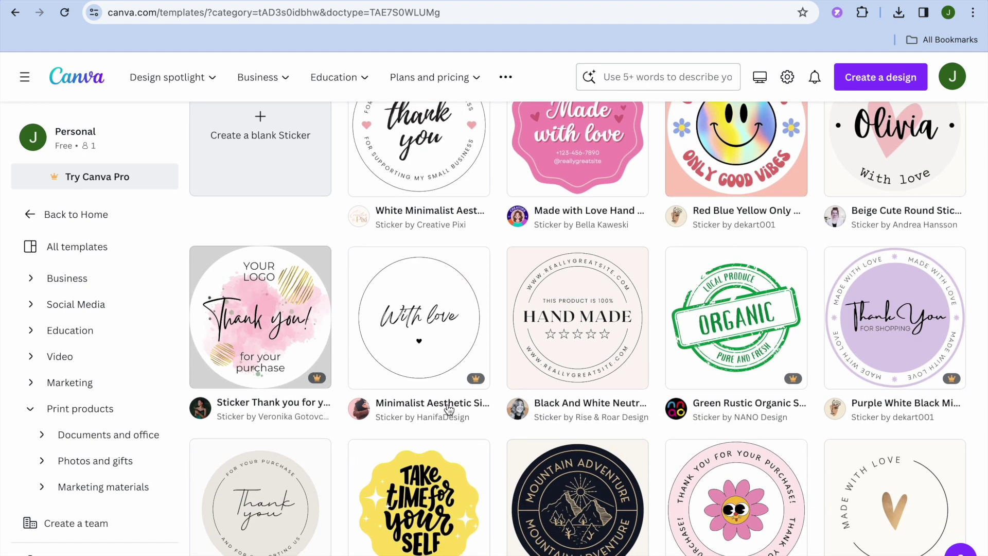
pyautogui.scroll(-1, 448, 408)
pyautogui.scroll(2, 447, 408)
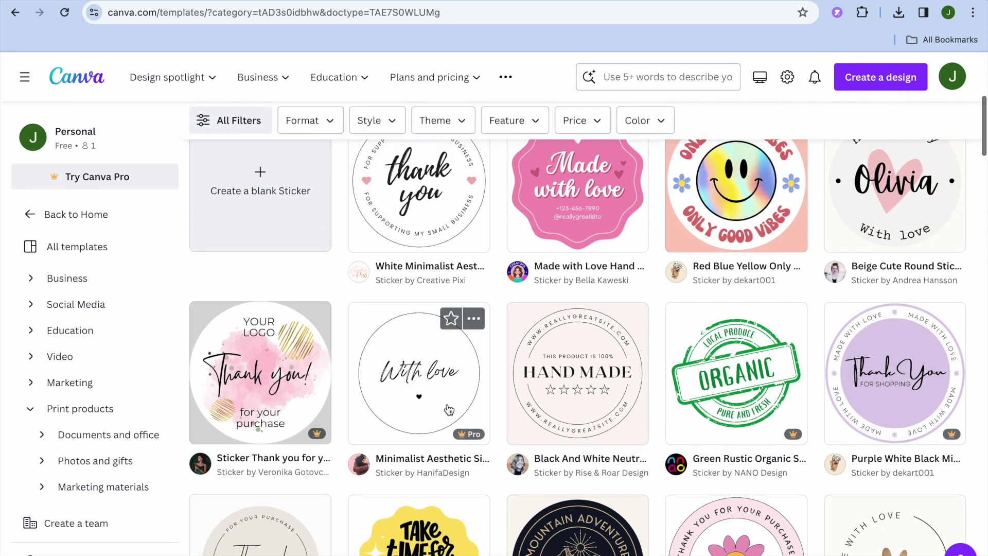
pyautogui.click(701, 232)
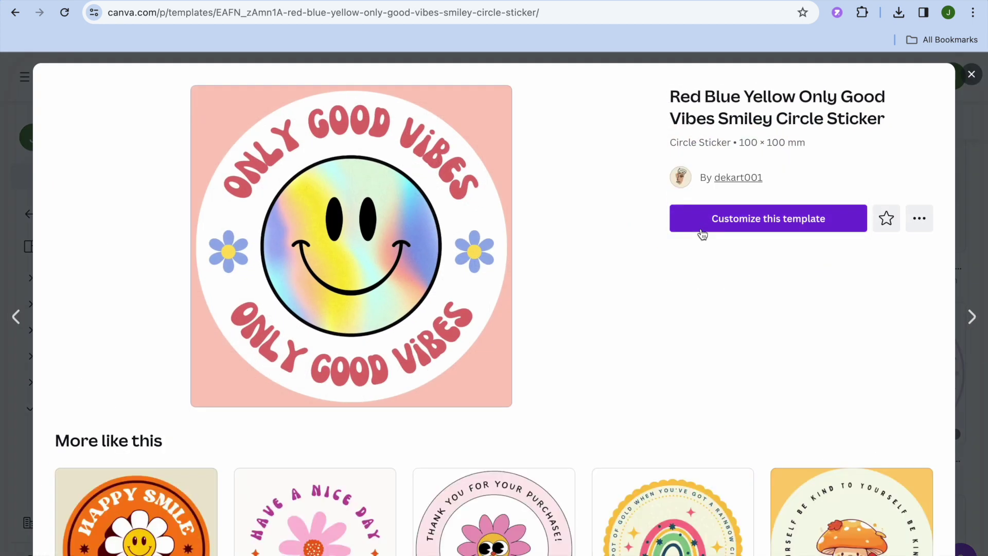
pyautogui.click(727, 220)
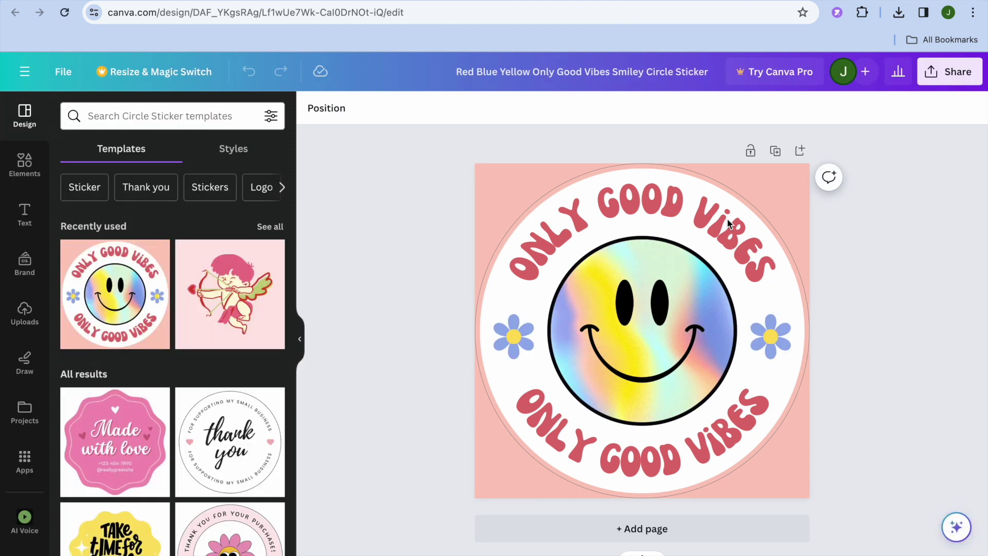
# Step: Replace the sticker's top curved text 'ONLY GOOD VIBES' with 'SIMPLE ANSWERS'
pyautogui.click(635, 194)
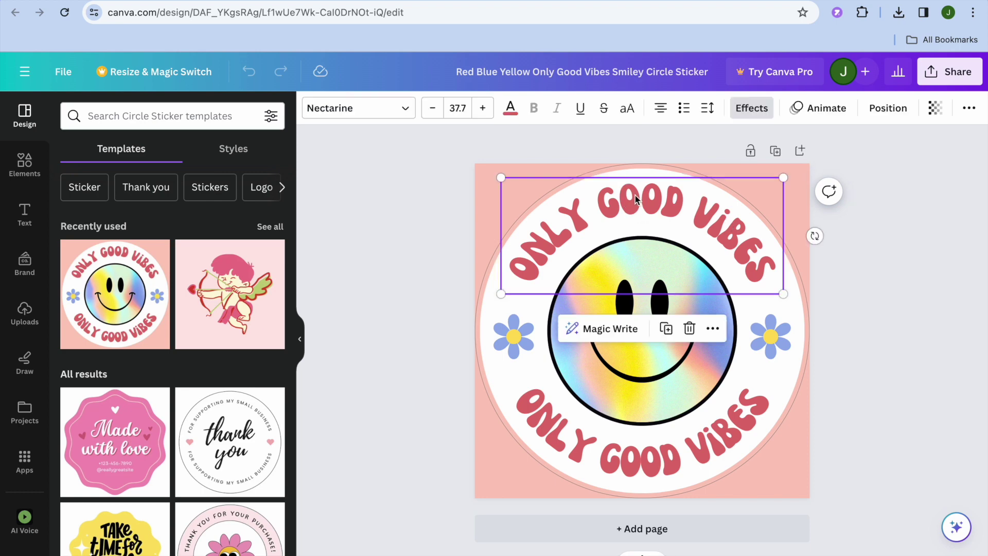
pyautogui.click(635, 195)
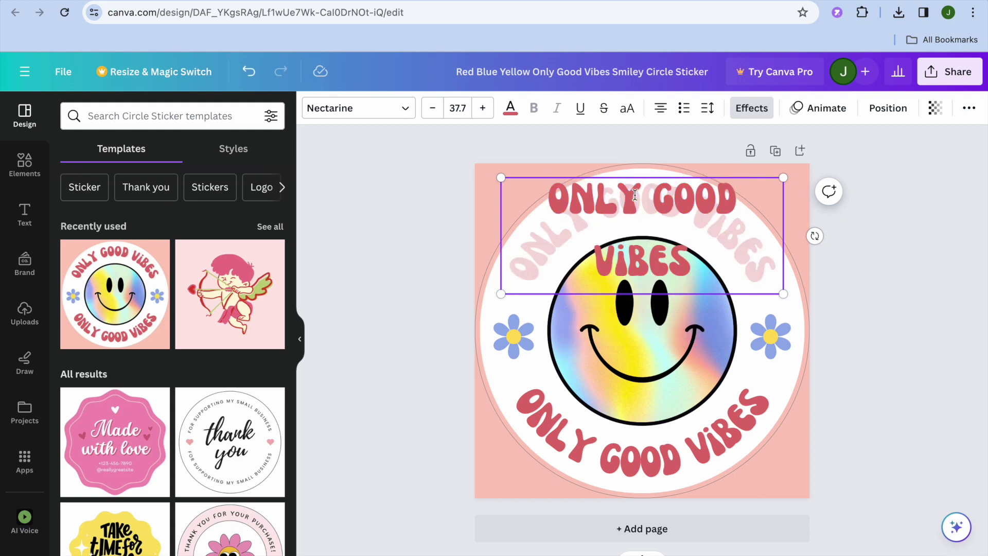
pyautogui.moveTo(692, 265); pyautogui.dragTo(544, 194)
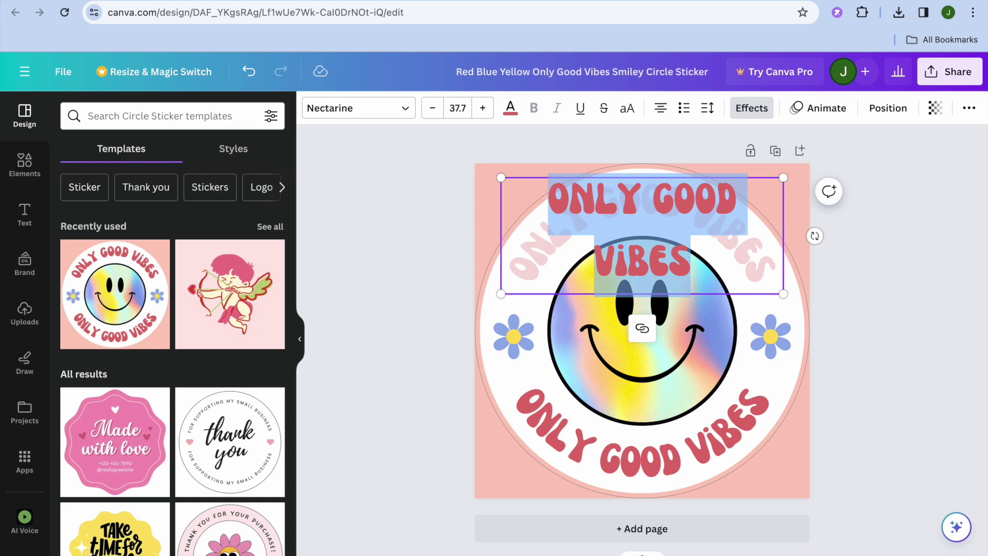
pyautogui.write('SIMPLE')
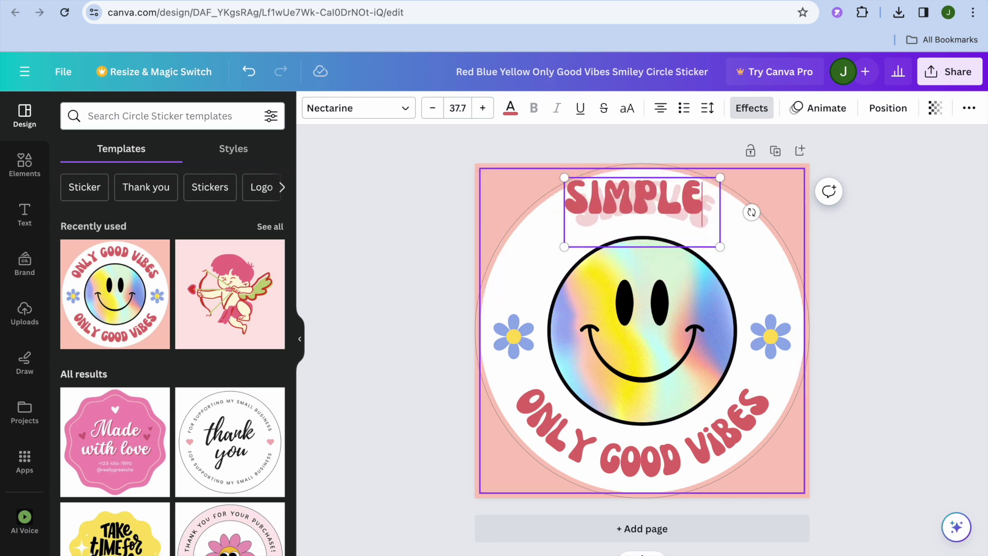
pyautogui.write(' ANSWERS')
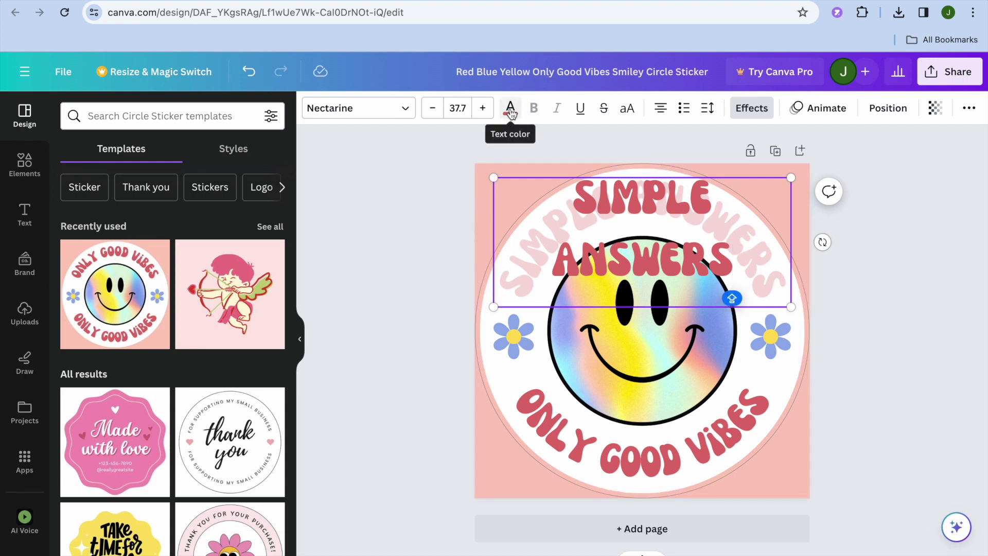
pyautogui.click(453, 215)
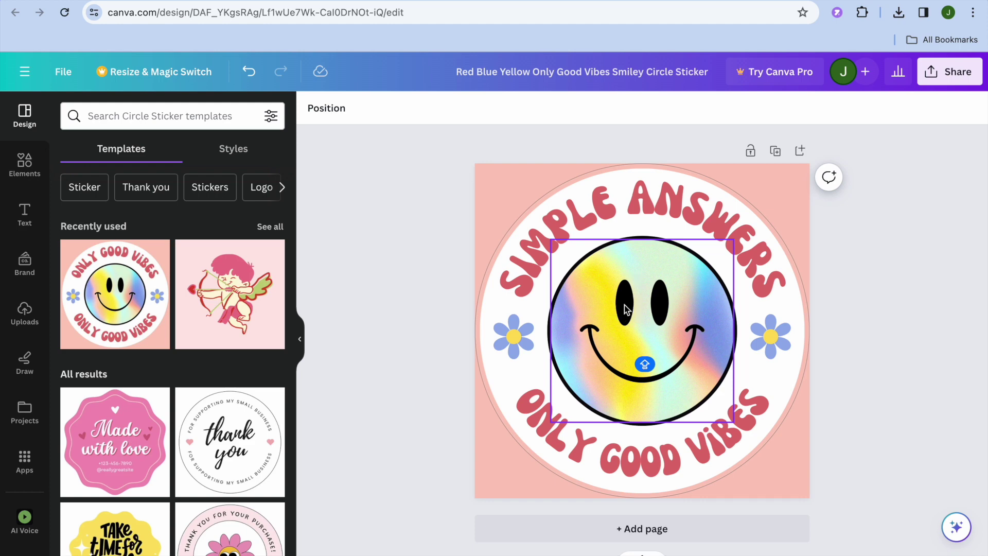
# Step: Delete the smiley face and drop an uploaded photo into the circle frame
pyautogui.click(631, 284)
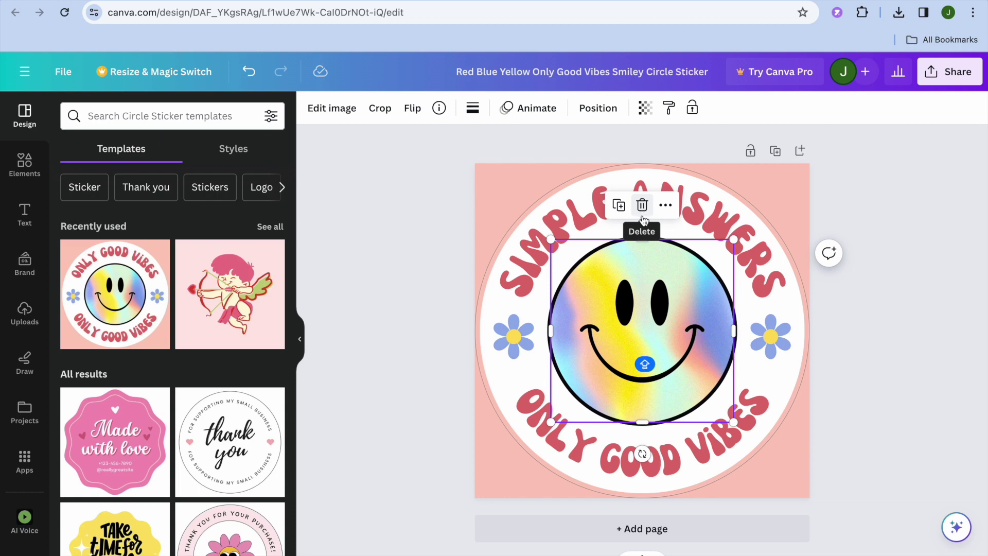
pyautogui.click(26, 311)
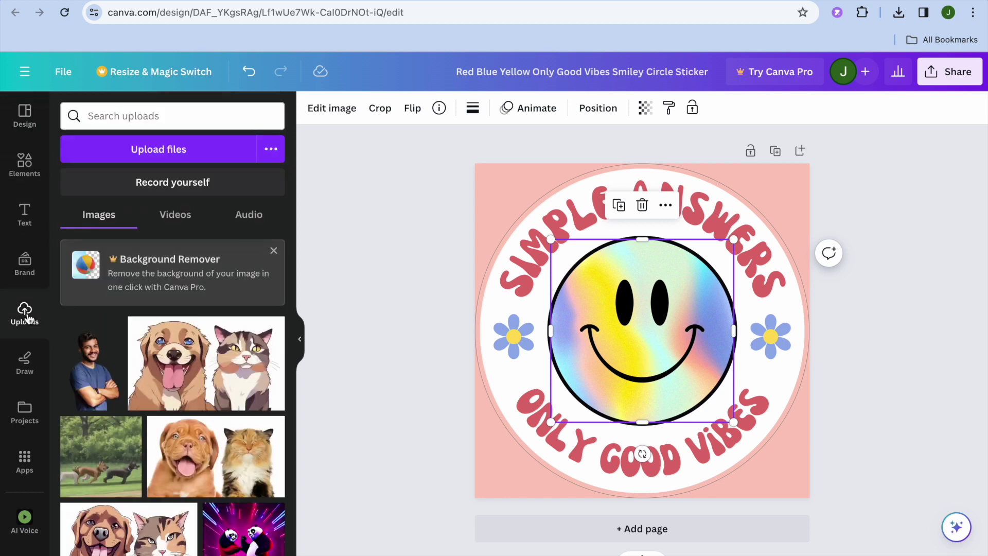
pyautogui.click(23, 170)
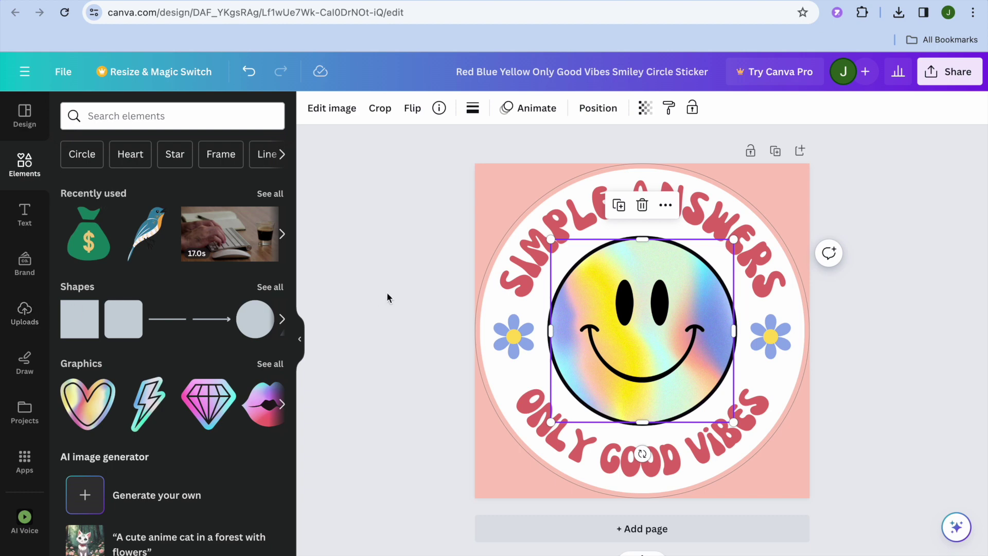
pyautogui.click(641, 205)
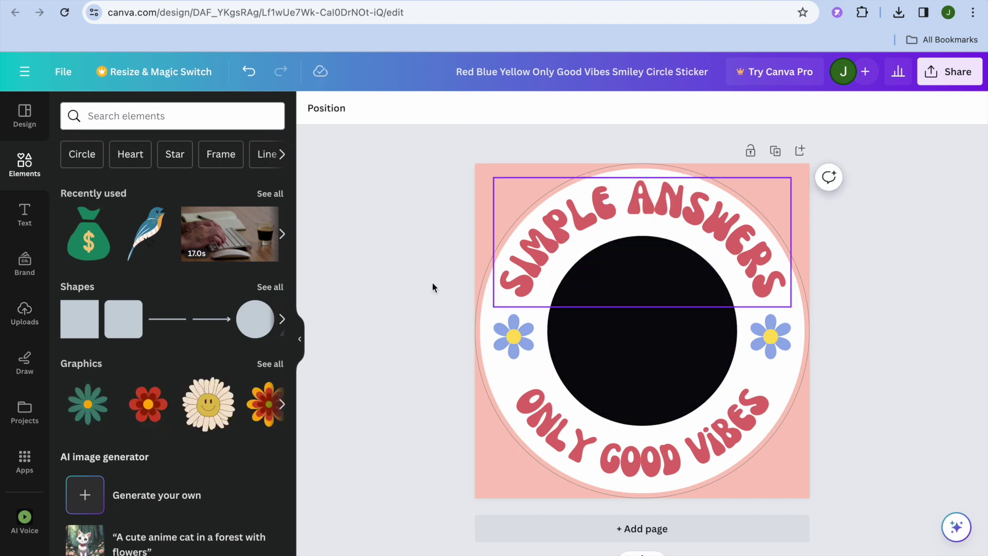
pyautogui.click(25, 313)
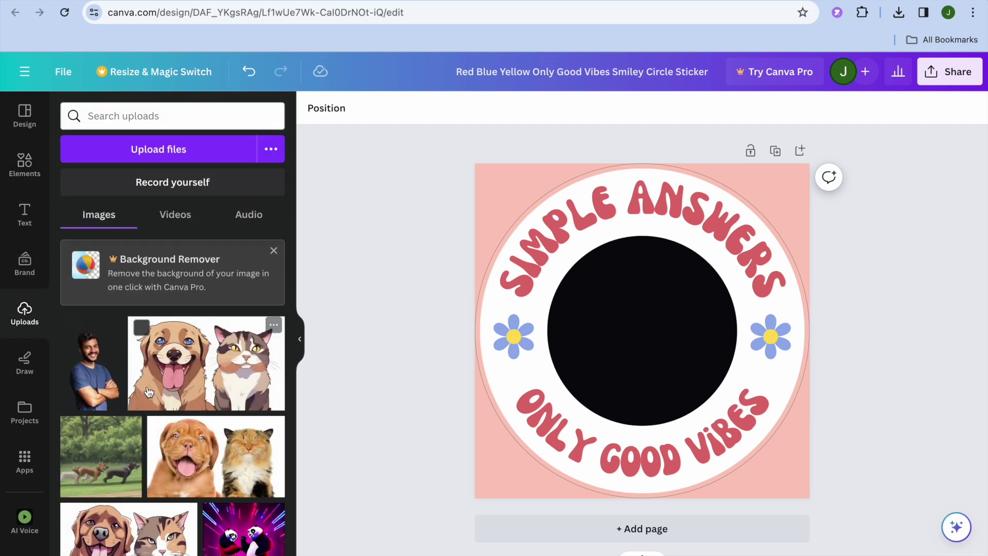
pyautogui.moveTo(106, 391); pyautogui.dragTo(609, 282)
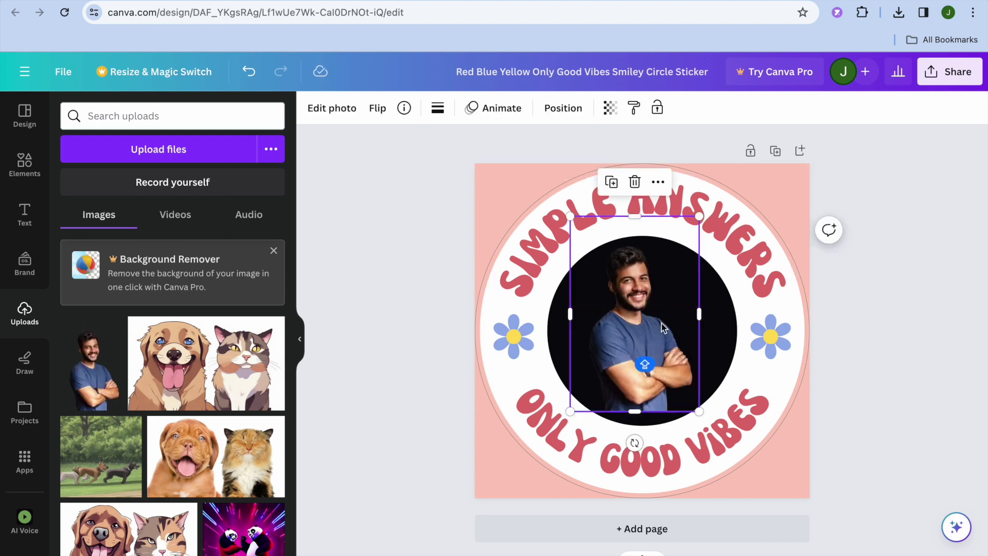
# Step: Remove the black circle behind the photo and enlarge the photo to fill the centre
pyautogui.click(717, 328)
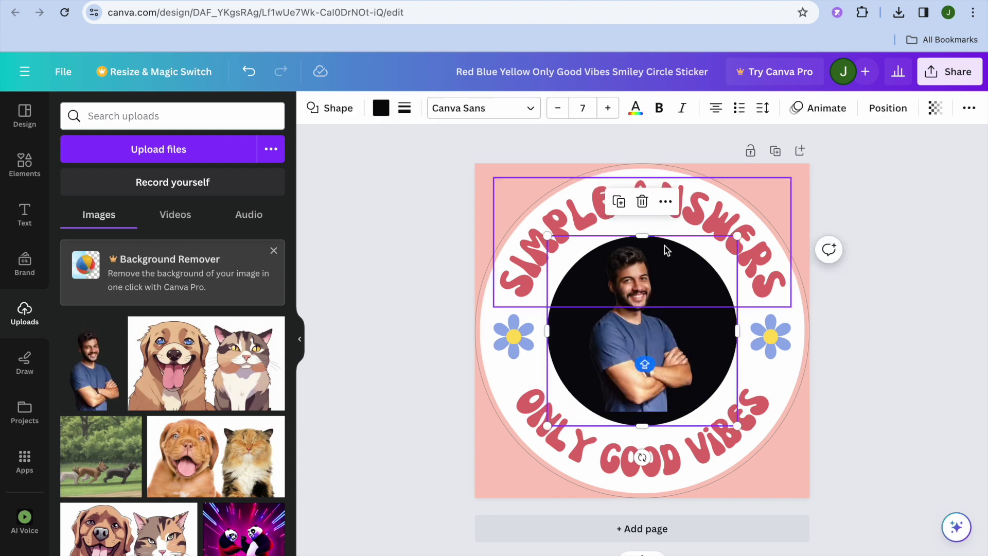
pyautogui.click(641, 205)
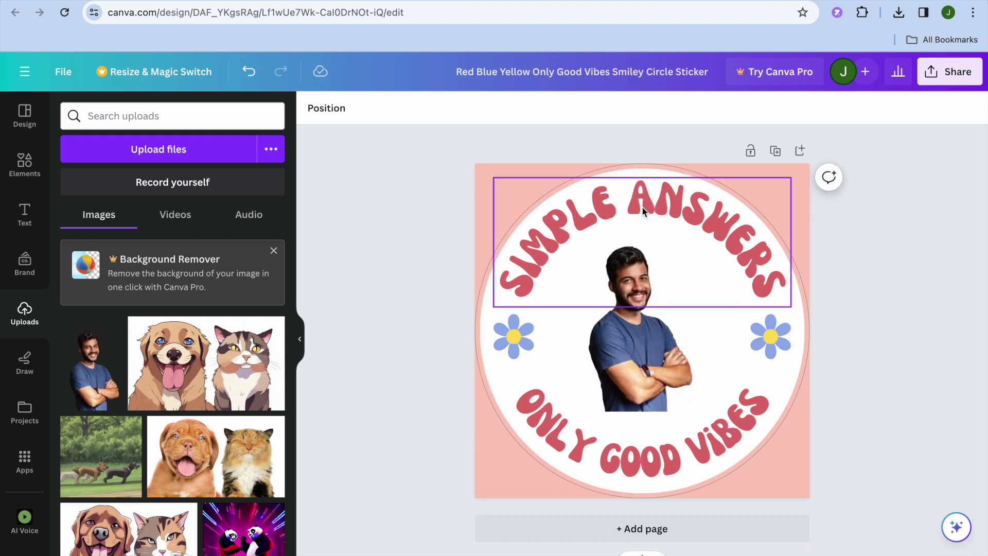
pyautogui.click(643, 362)
pyautogui.moveTo(699, 314); pyautogui.dragTo(737, 314)
pyautogui.moveTo(570, 313); pyautogui.dragTo(553, 313)
pyautogui.moveTo(665, 320); pyautogui.dragTo(659, 325)
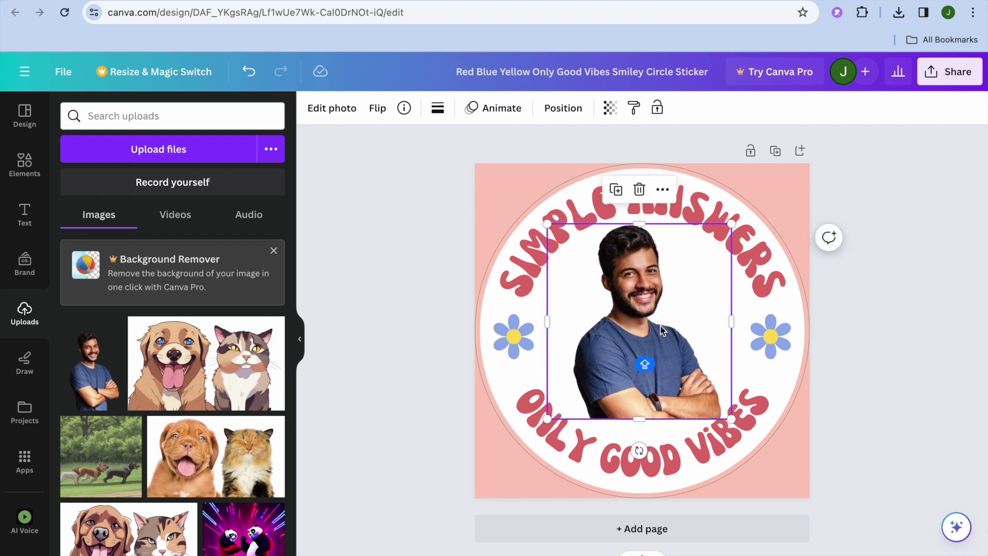
pyautogui.click(896, 201)
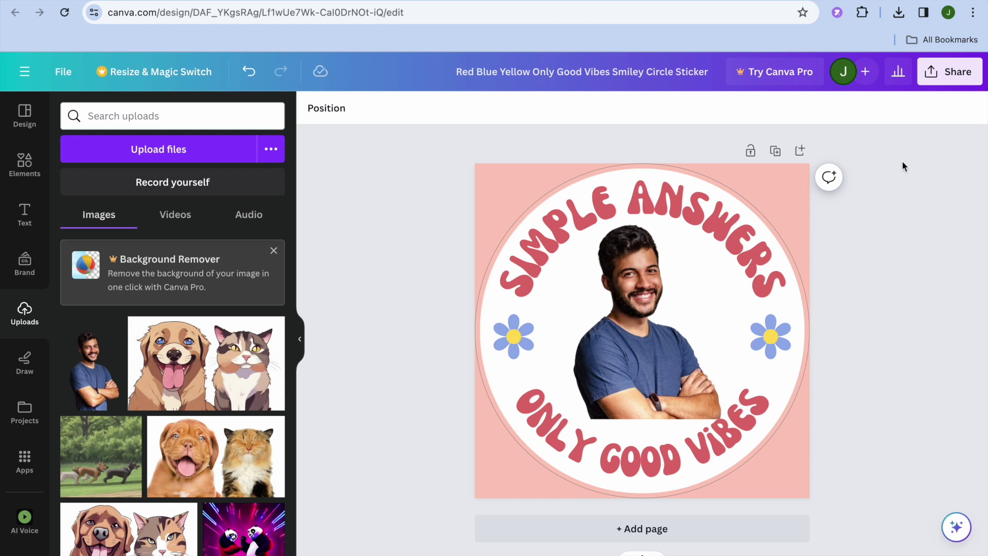
# Step: Swap that photo for the cartoon dog and cat image in the sticker centre
pyautogui.click(610, 331)
pyautogui.press('Delete')
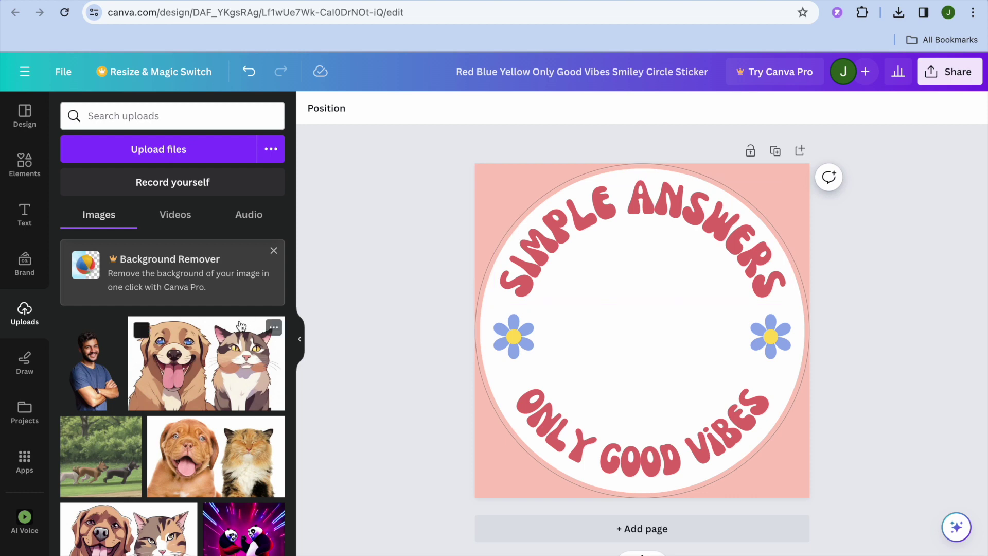
pyautogui.moveTo(208, 381); pyautogui.dragTo(661, 322)
pyautogui.click(895, 197)
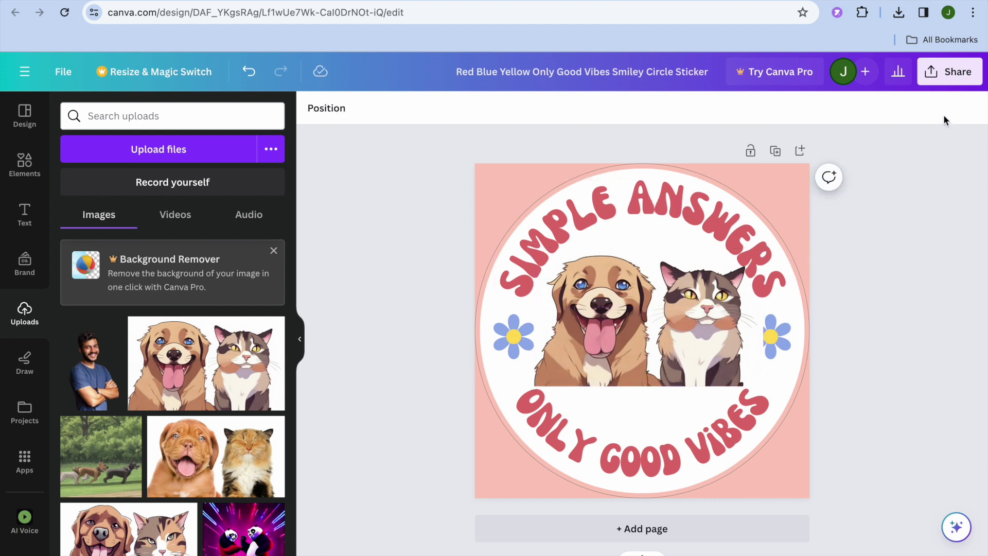
# Step: Download the circle sticker as a PNG and switch to the Printify dashboard
pyautogui.click(940, 81)
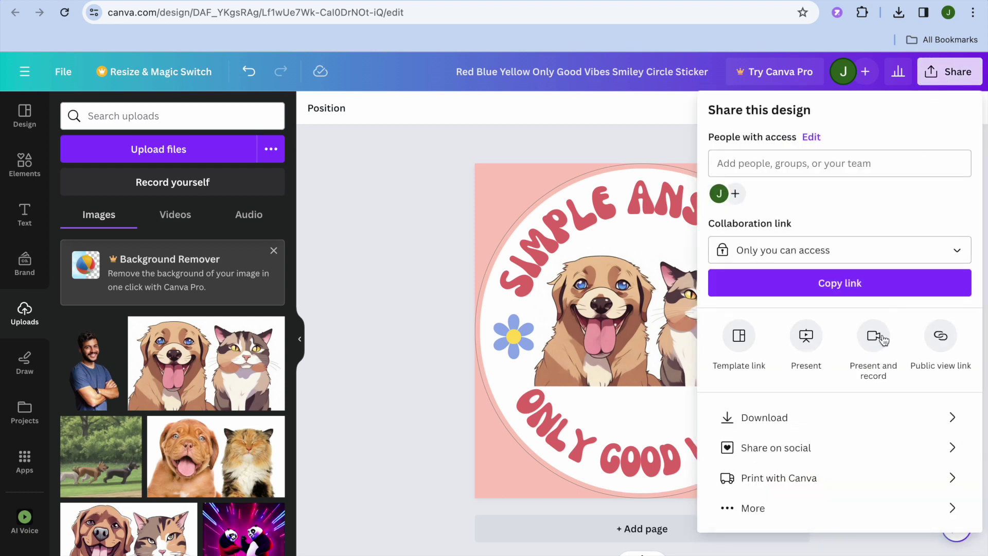
pyautogui.click(815, 417)
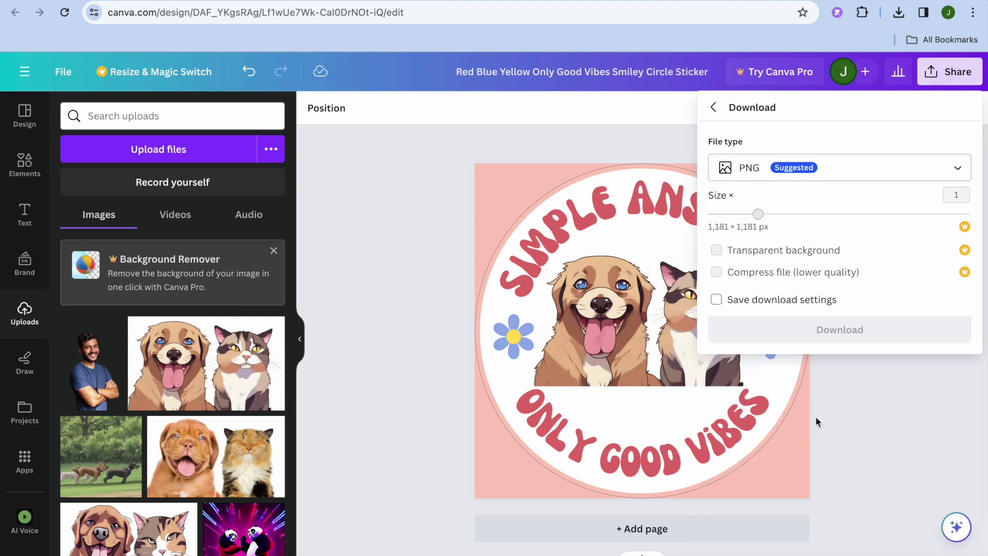
pyautogui.click(840, 332)
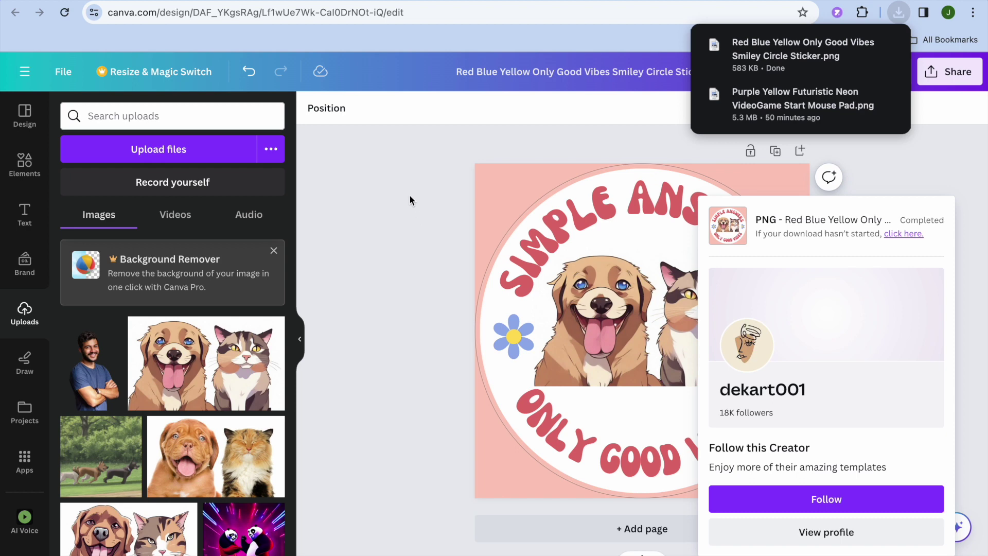
pyautogui.hotkey('ctrl', 'Tab')
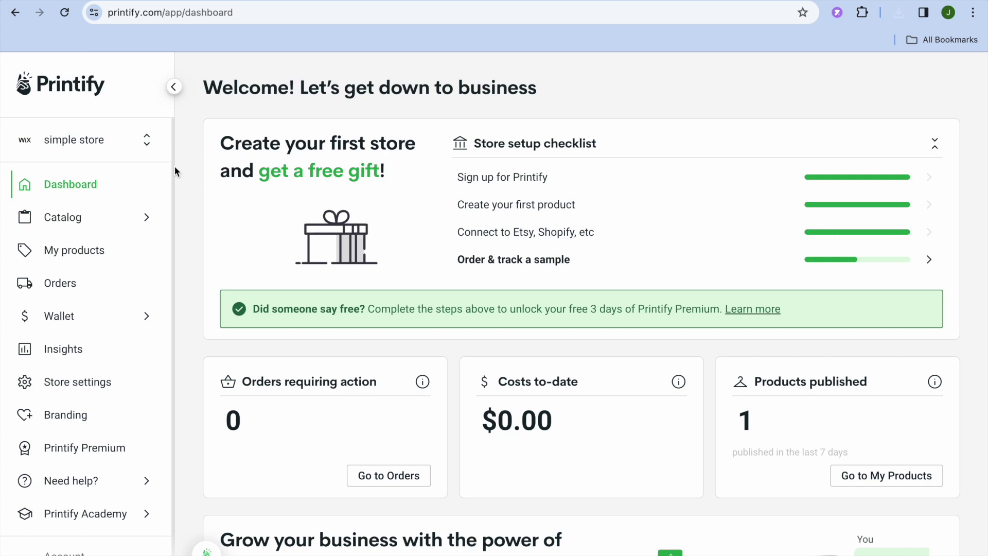
# Step: From the store switcher, choose Add a new store
pyautogui.click(110, 146)
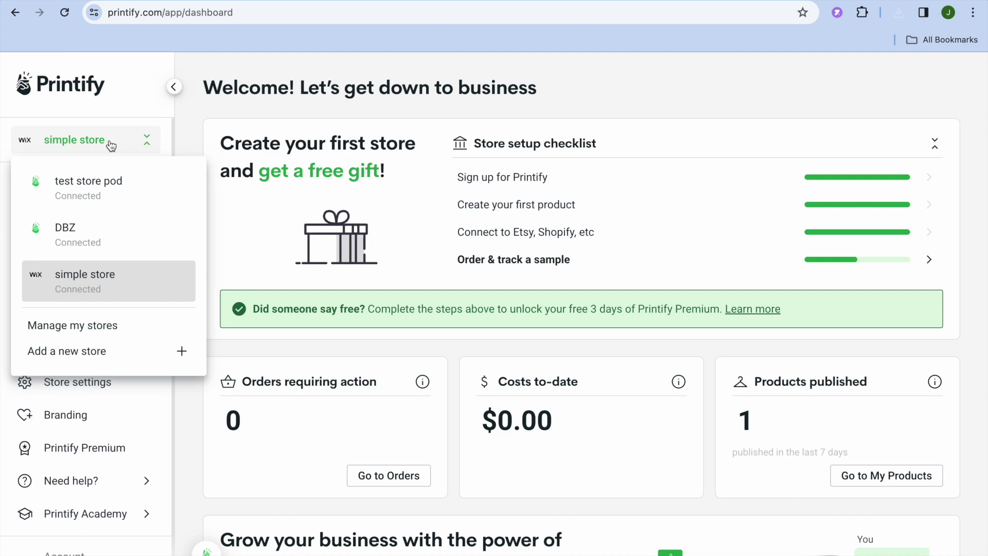
pyautogui.click(102, 356)
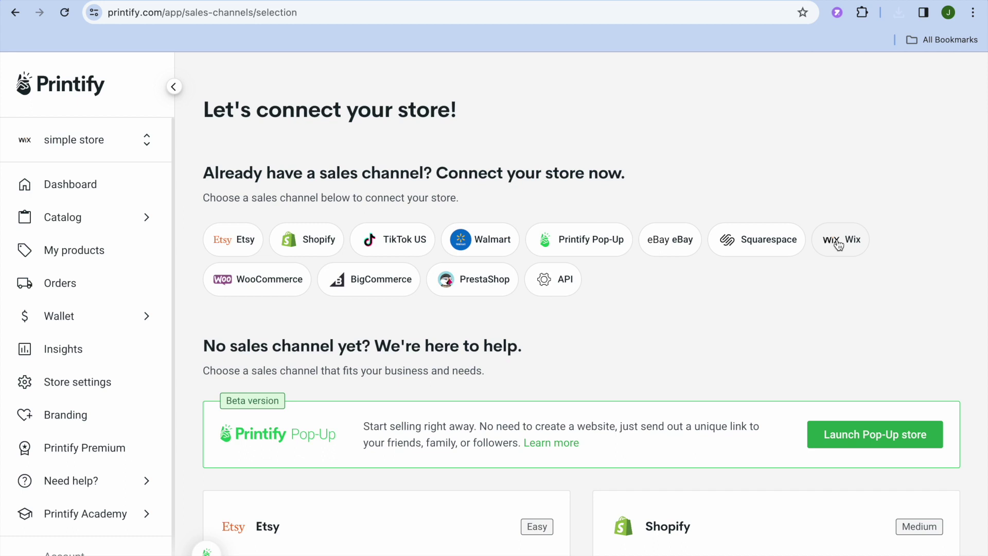
# Step: Choose Printify Pop-Up, name the store STICKERS R US, set tax country Jamaica, and continue
pyautogui.click(576, 237)
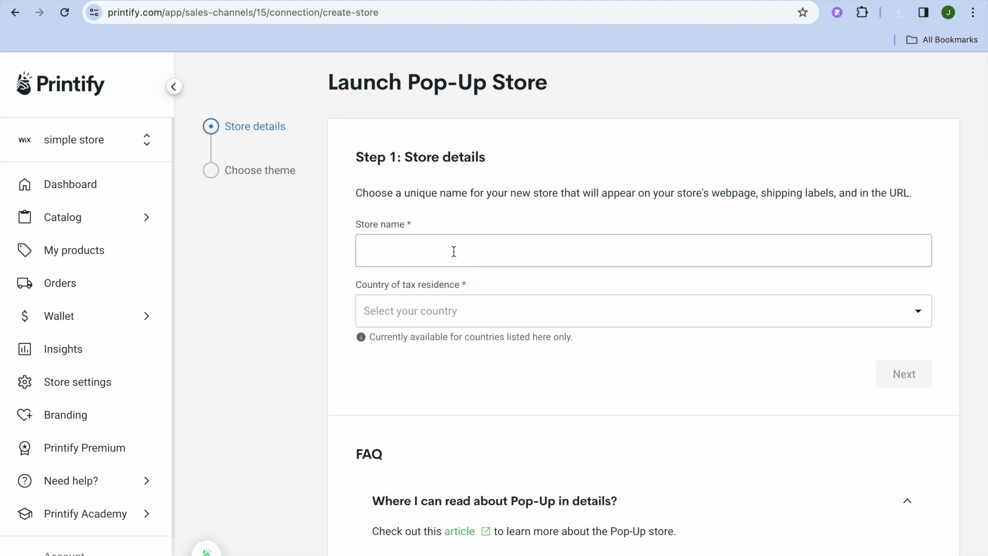
pyautogui.click(413, 253)
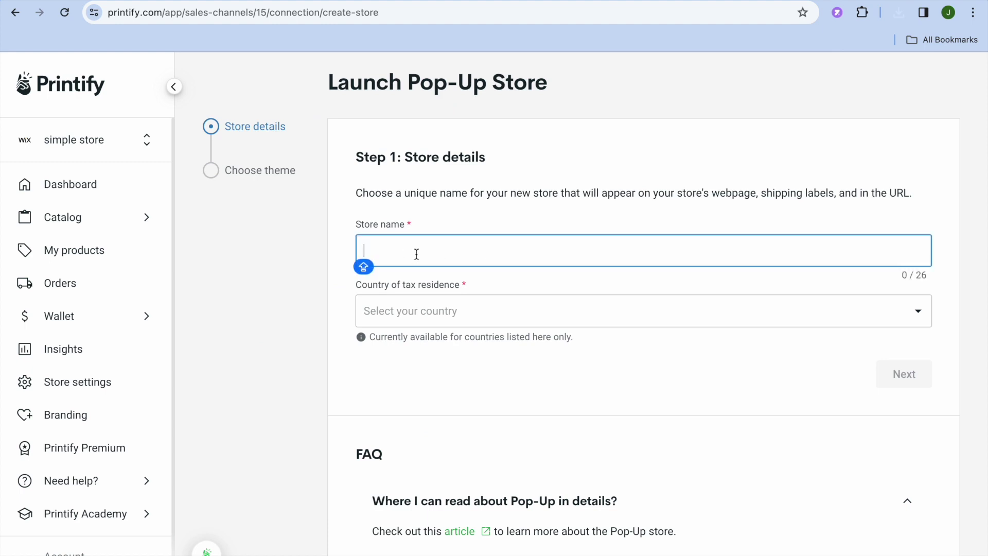
pyautogui.write('S')
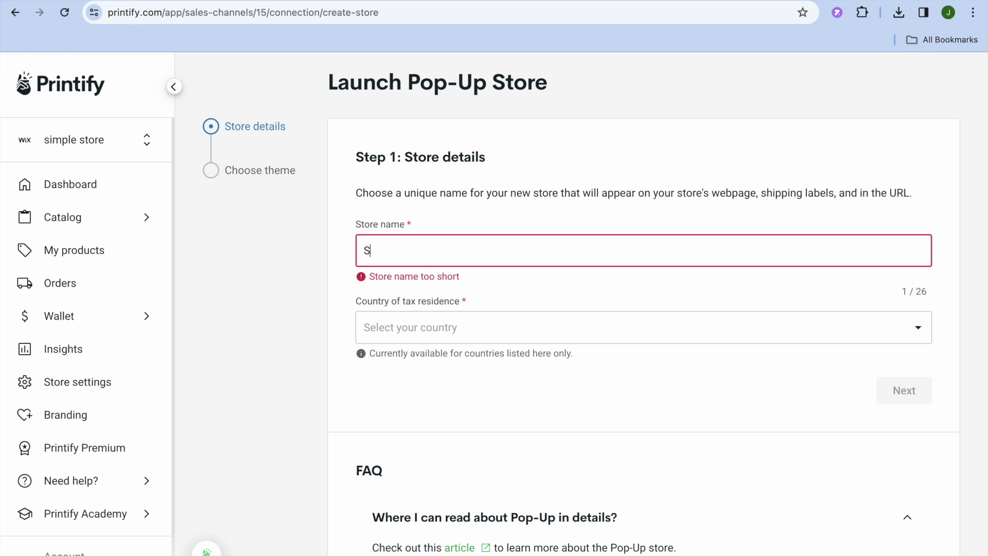
pyautogui.write('TICKE')
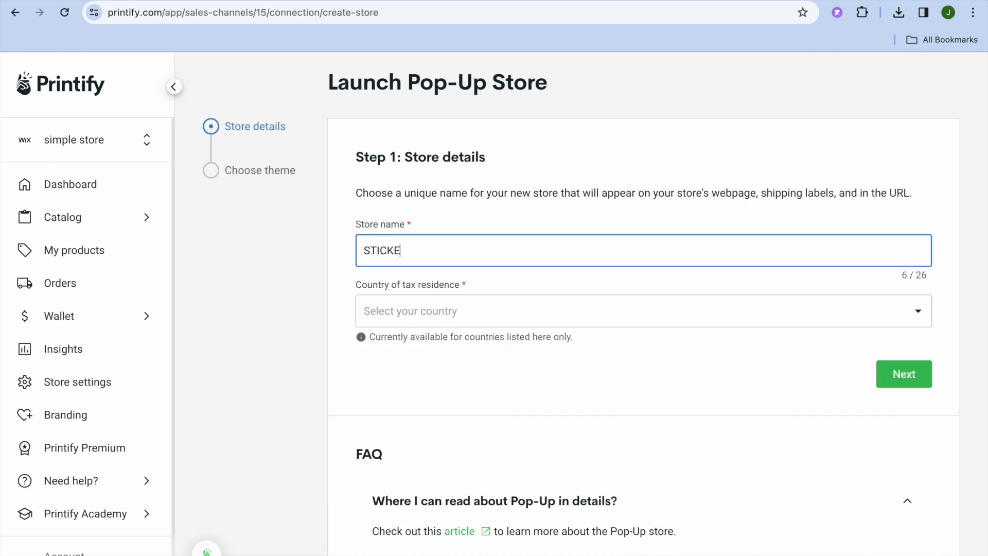
pyautogui.write('RS R US')
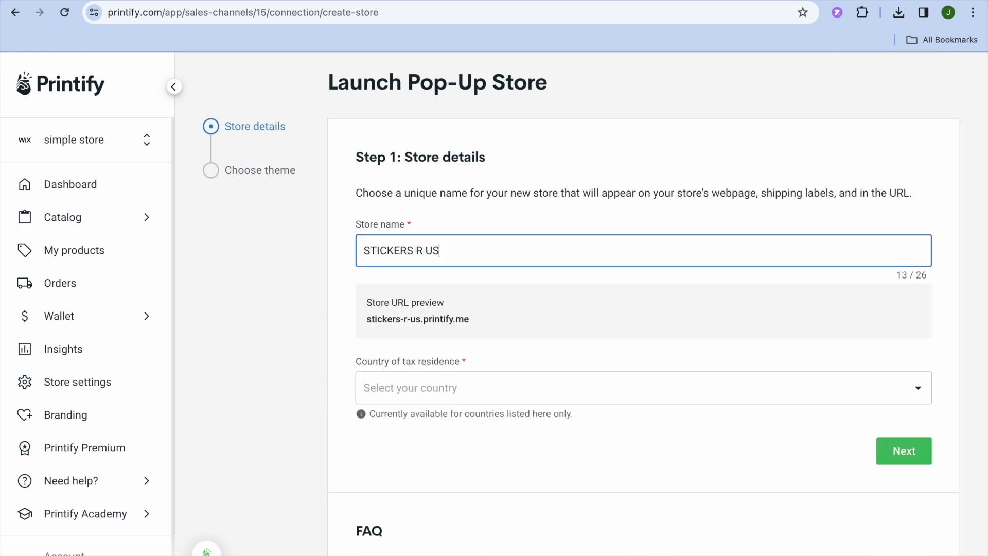
pyautogui.press('capslock')
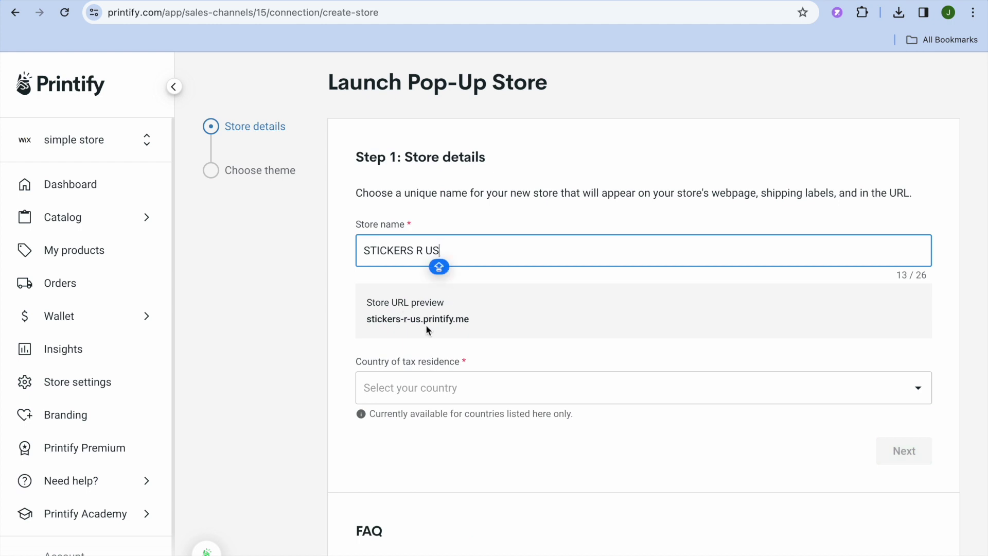
pyautogui.click(501, 389)
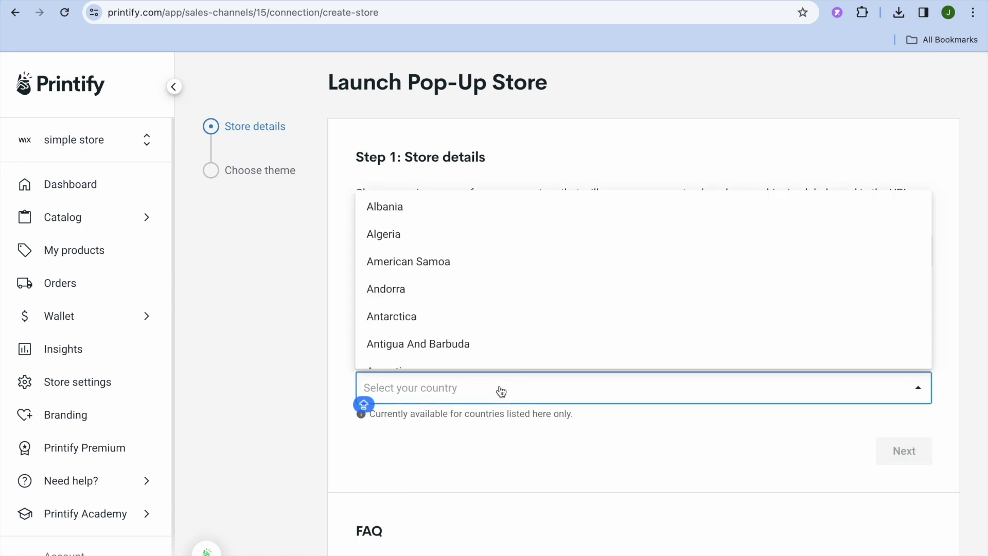
pyautogui.write('JAM')
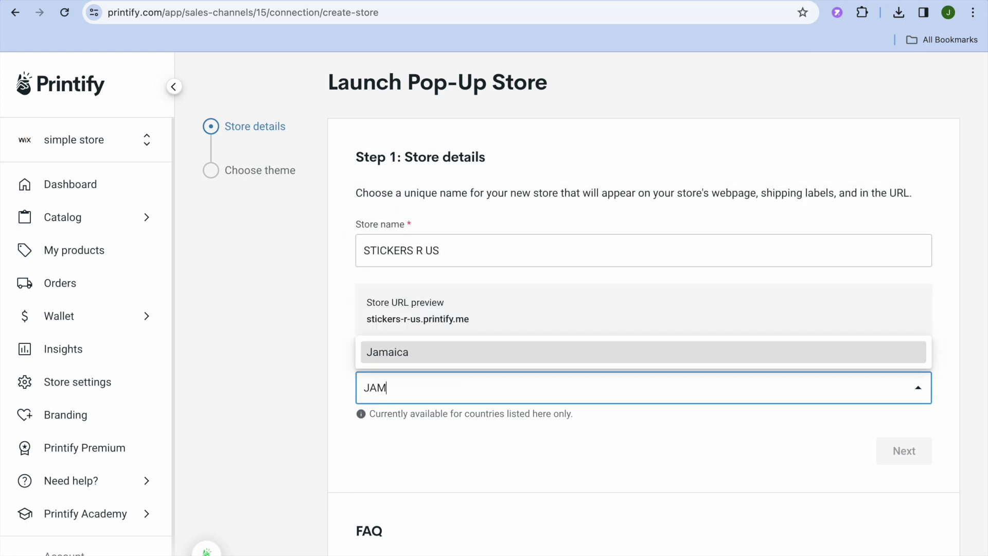
pyautogui.click(517, 353)
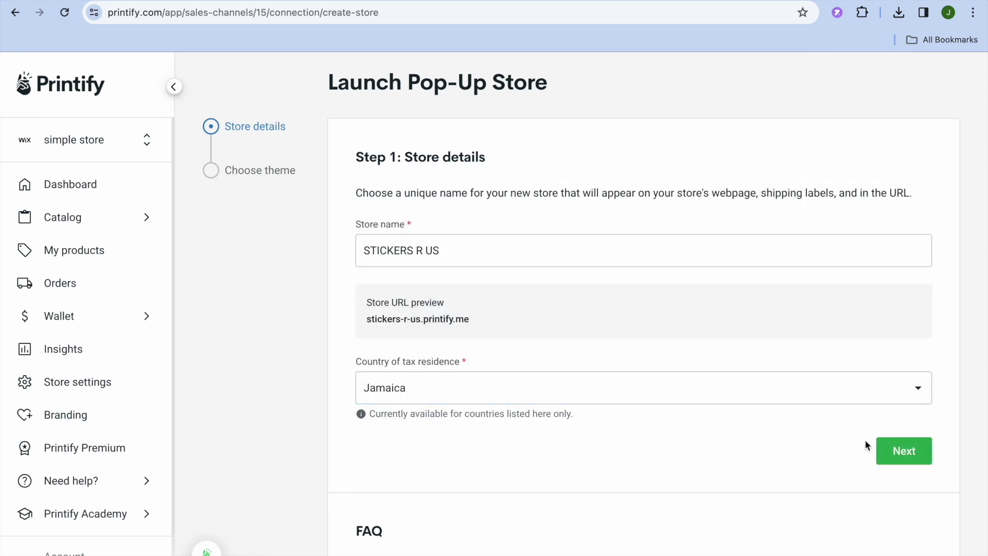
pyautogui.click(899, 446)
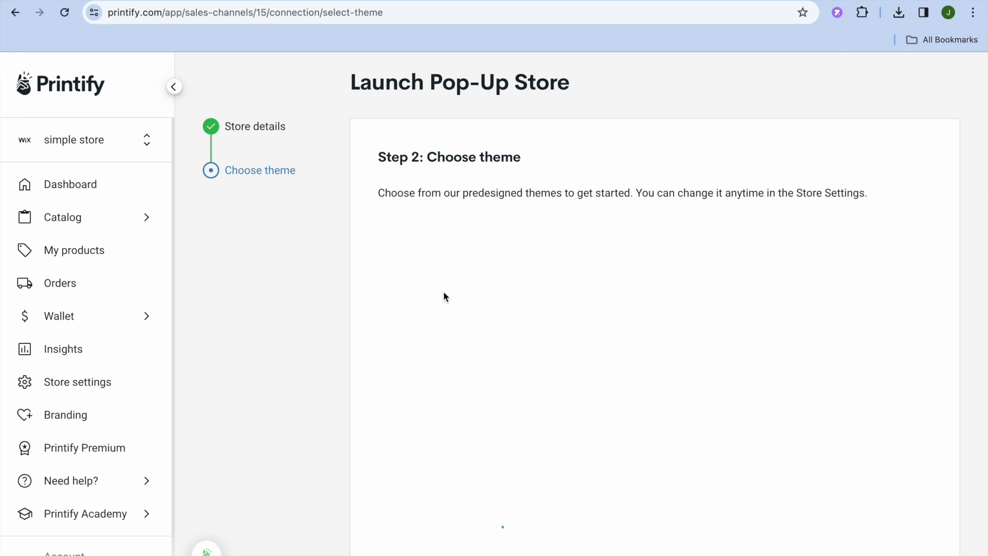
# Step: Reload the stalled theme page and switch the active store to STICKERS R US
pyautogui.click(64, 13)
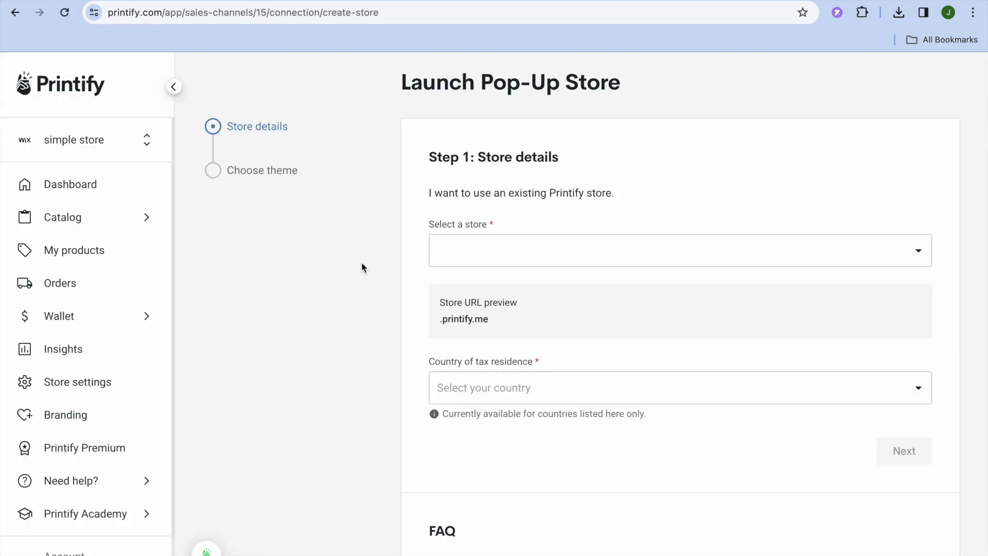
pyautogui.click(568, 264)
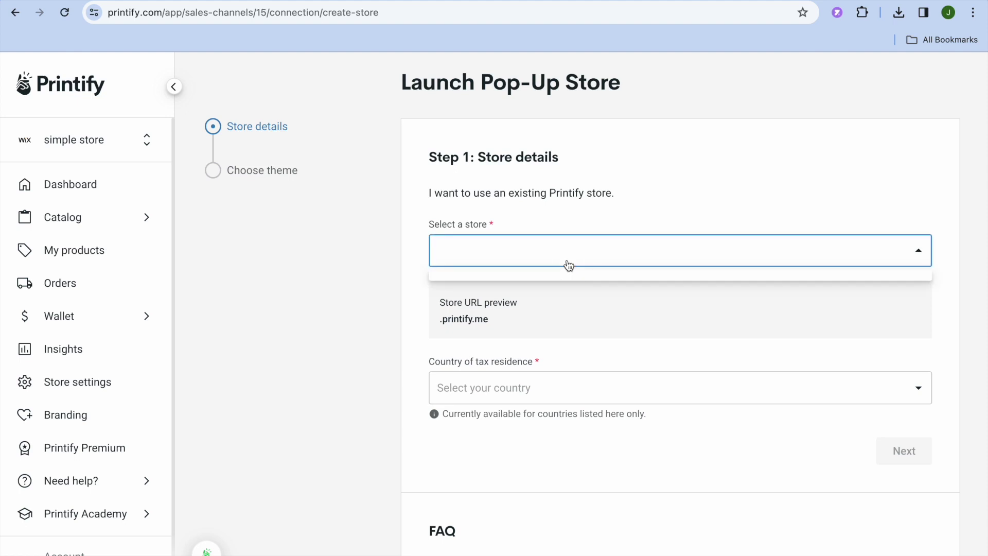
pyautogui.click(559, 256)
pyautogui.click(543, 251)
pyautogui.click(108, 148)
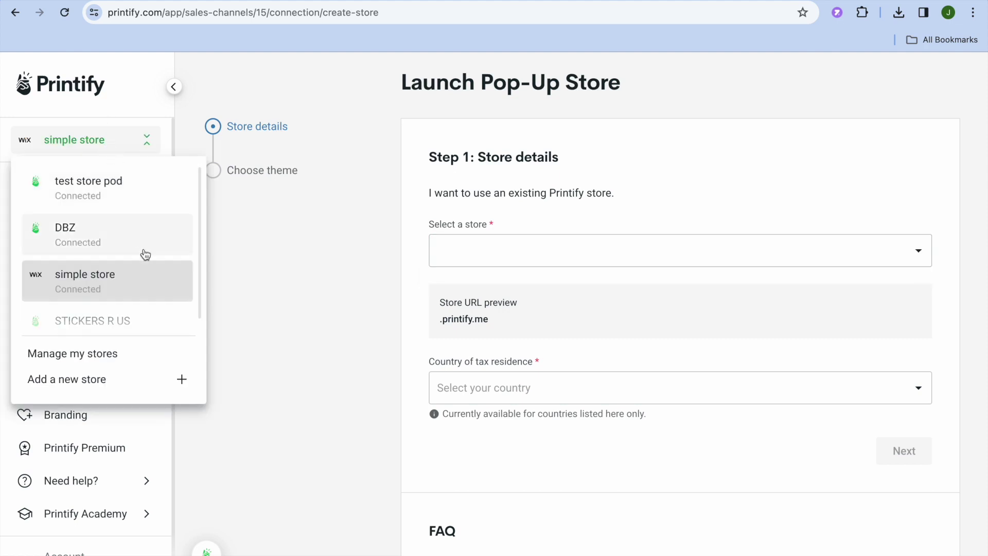
pyautogui.click(144, 327)
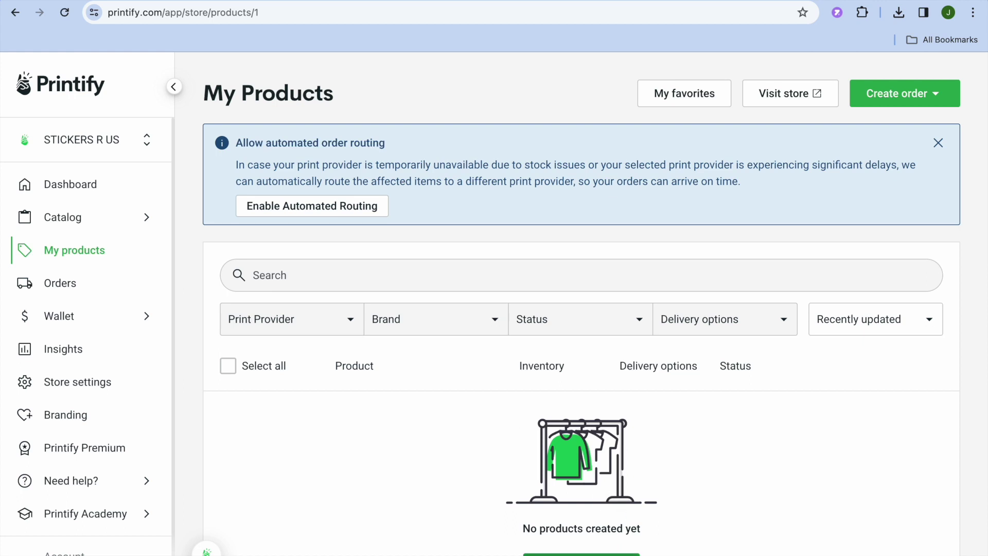
# Step: Search the catalog for STICKER and open the Generic Kiss-Cut Stickers product
pyautogui.click(581, 554)
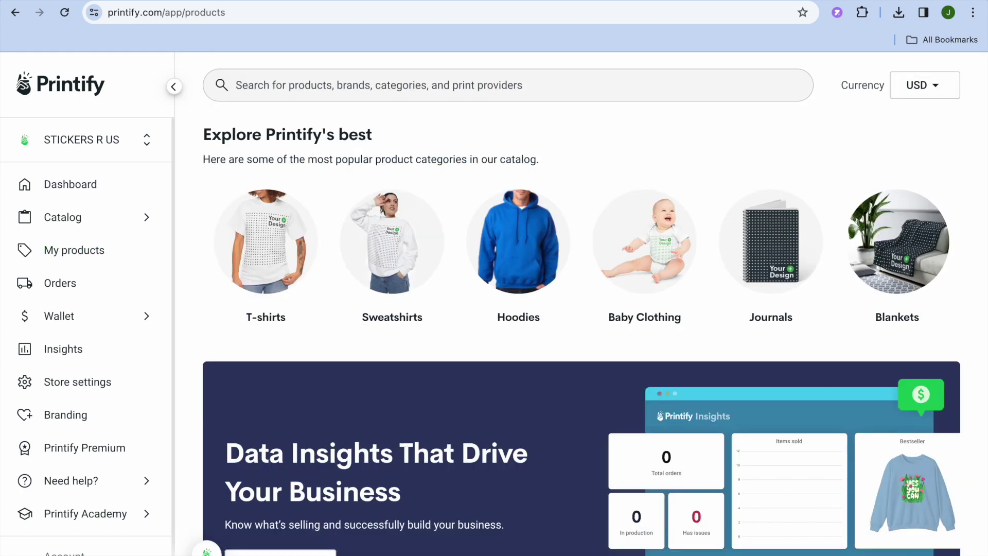
pyautogui.click(434, 84)
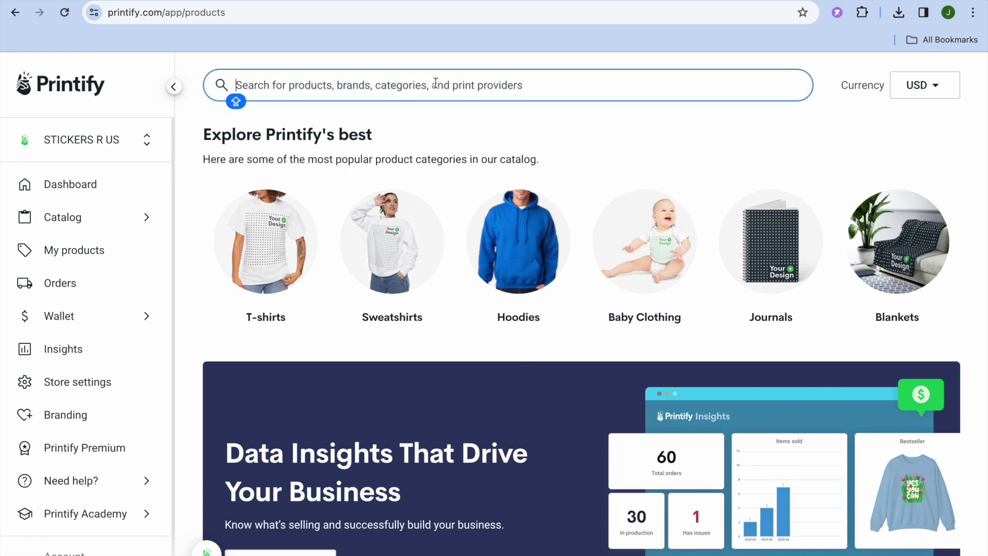
pyautogui.write('ST')
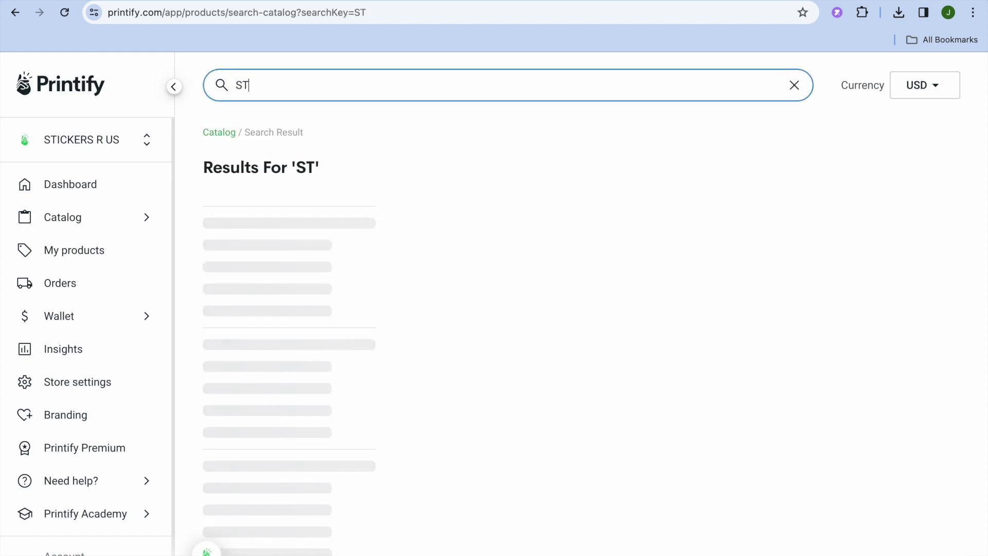
pyautogui.write('ICKER')
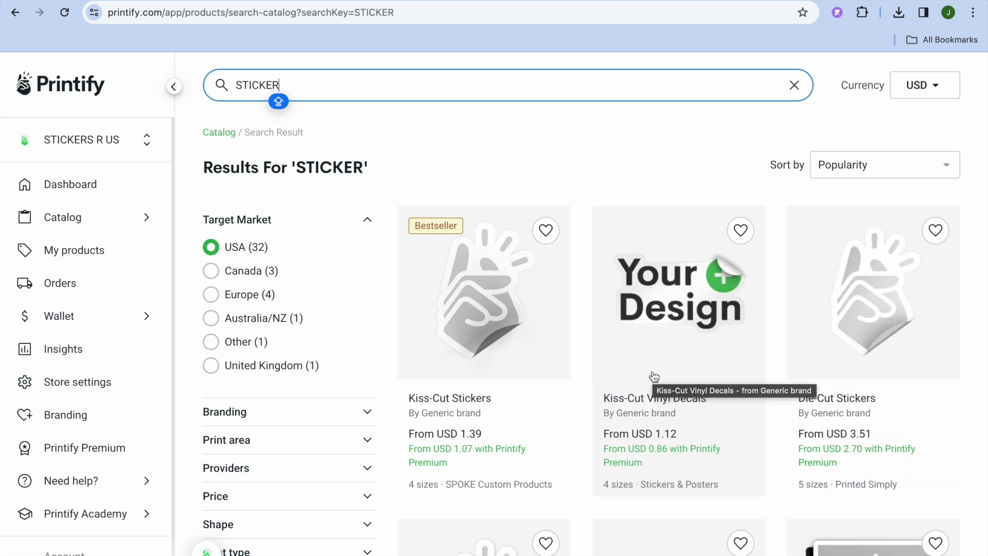
pyautogui.scroll(-5, 654, 378)
pyautogui.scroll(-2, 654, 378)
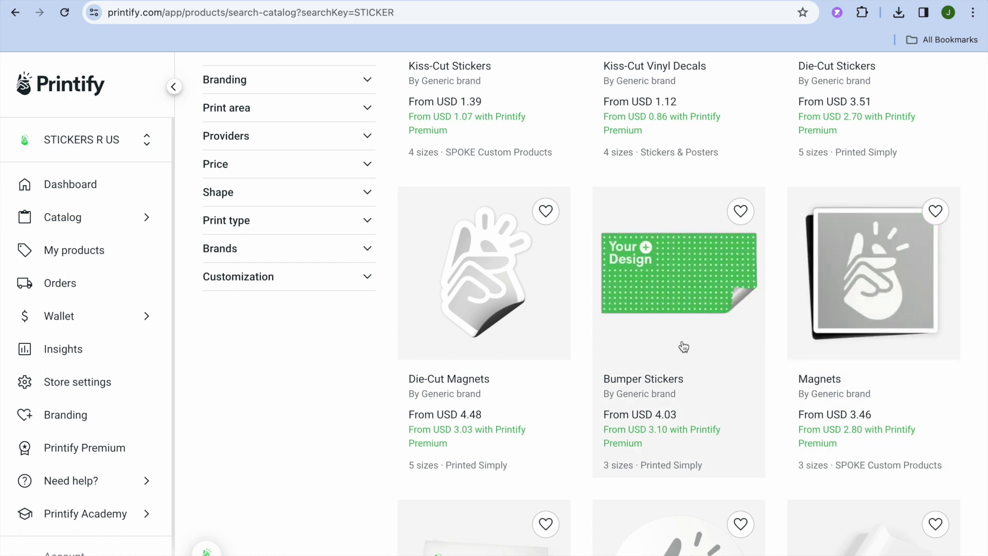
pyautogui.scroll(3, 684, 346)
pyautogui.scroll(2, 683, 347)
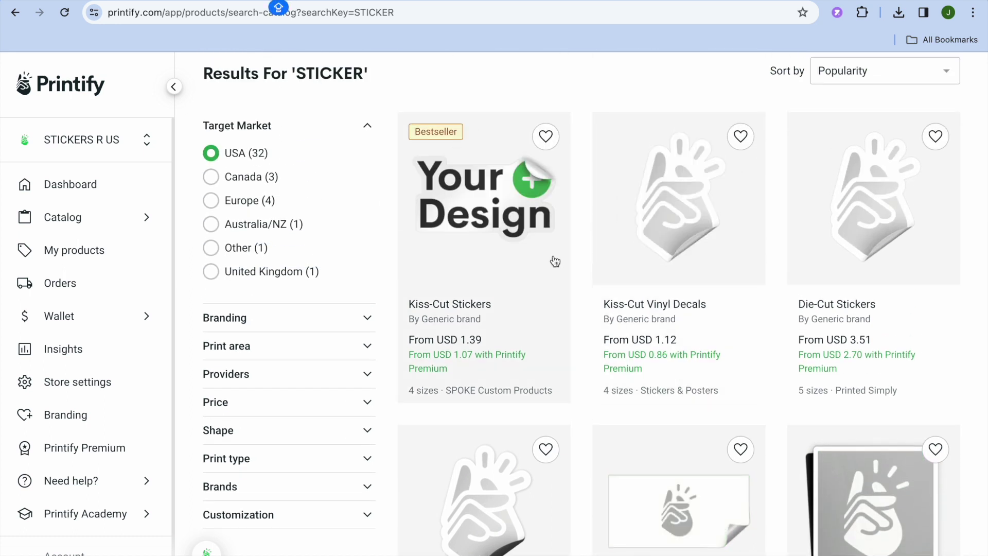
pyautogui.click(499, 223)
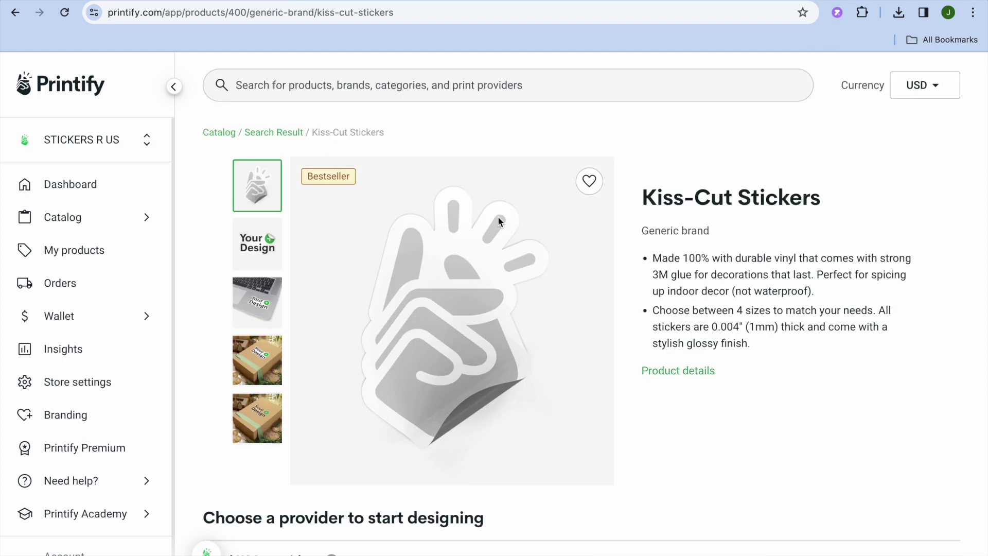
# Step: Start designing the Kiss-Cut Stickers product and dismiss the restore-changes offer
pyautogui.scroll(-4, 498, 216)
pyautogui.click(865, 399)
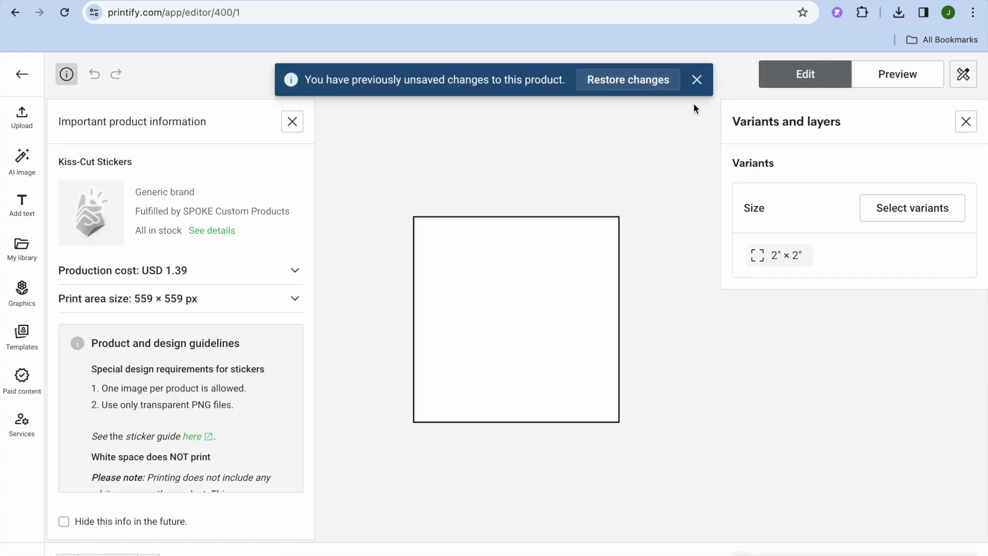
pyautogui.click(696, 79)
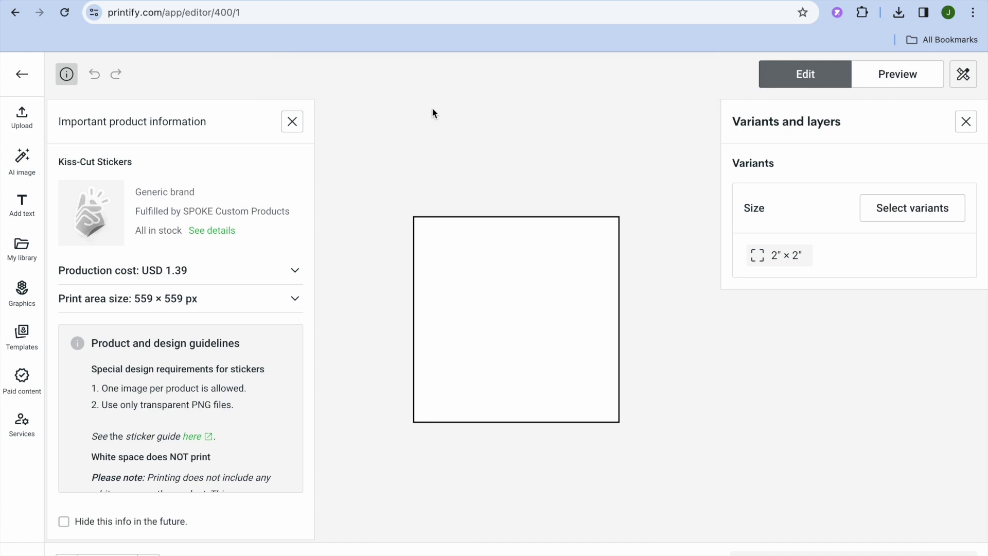
# Step: Upload the cats-and-dogs circle sticker PNG from this computer and save the product
pyautogui.click(23, 127)
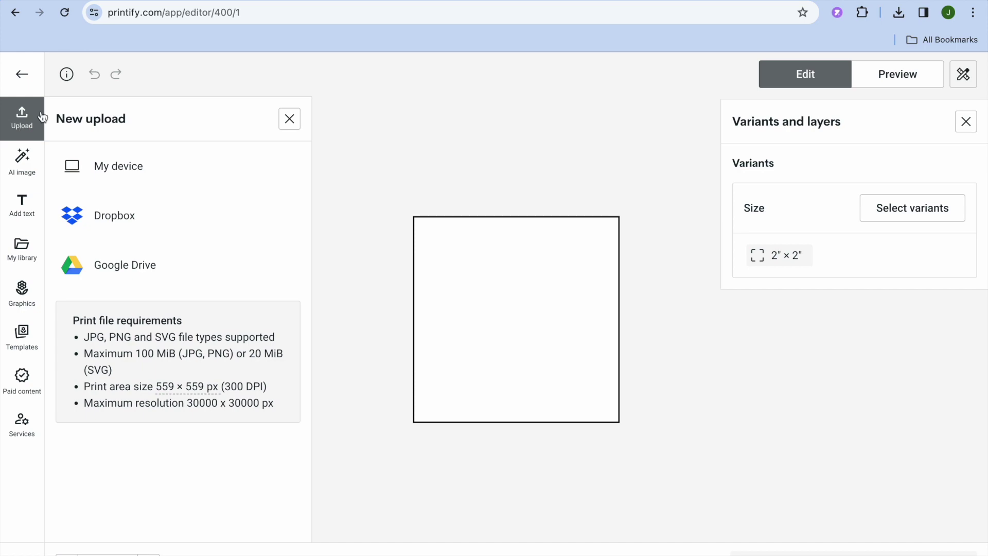
pyautogui.click(126, 168)
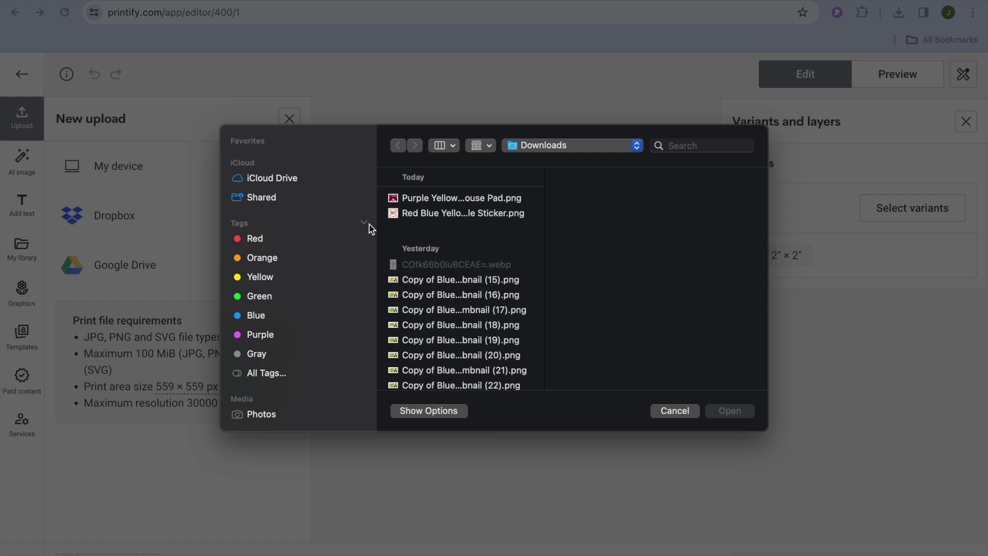
pyautogui.click(451, 218)
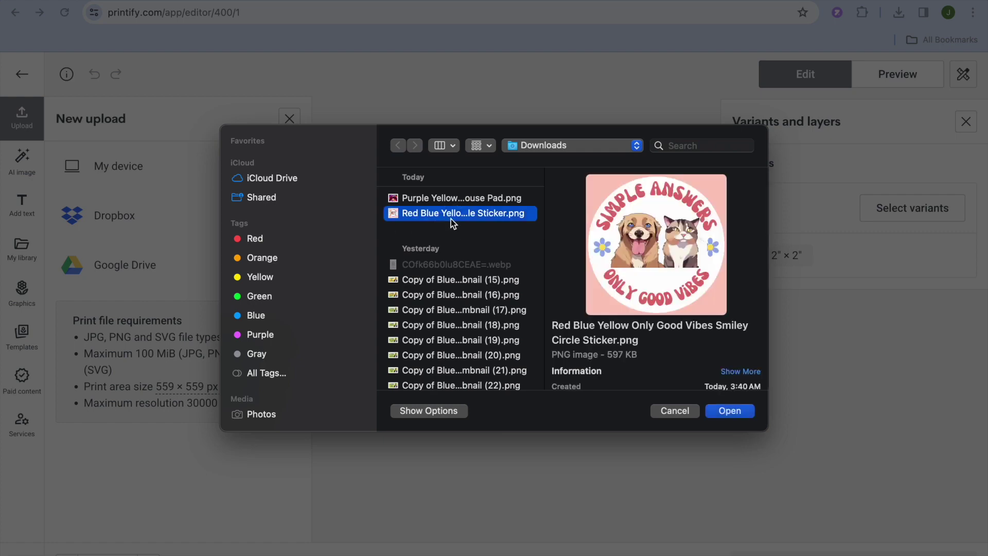
pyautogui.click(741, 410)
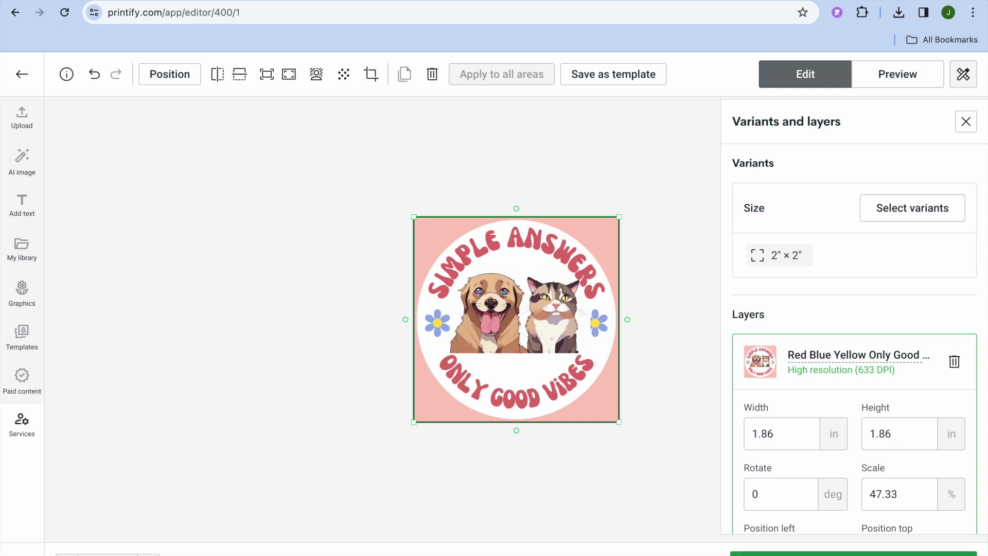
pyautogui.click(853, 553)
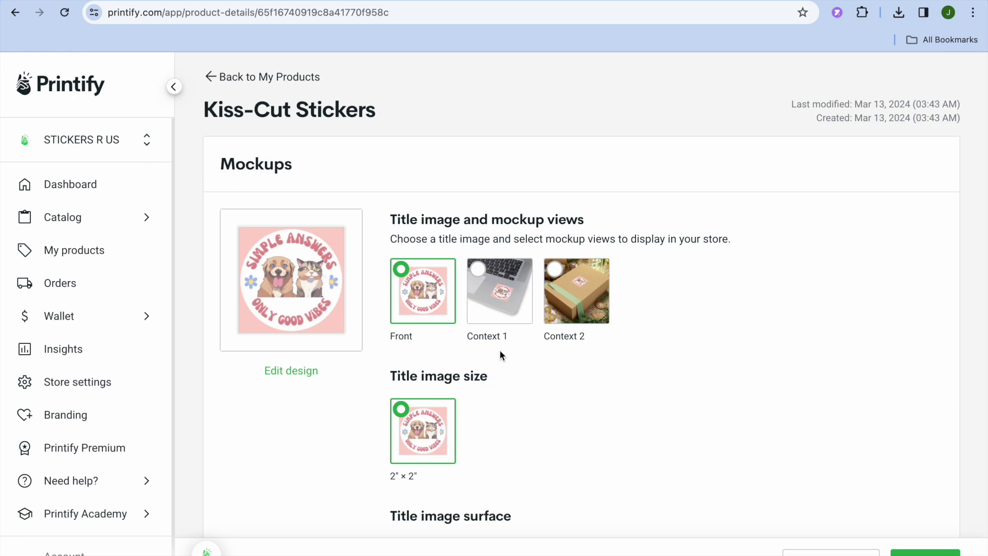
# Step: Set the laptop mockup (Context 1) as the product's title image
pyautogui.click(500, 308)
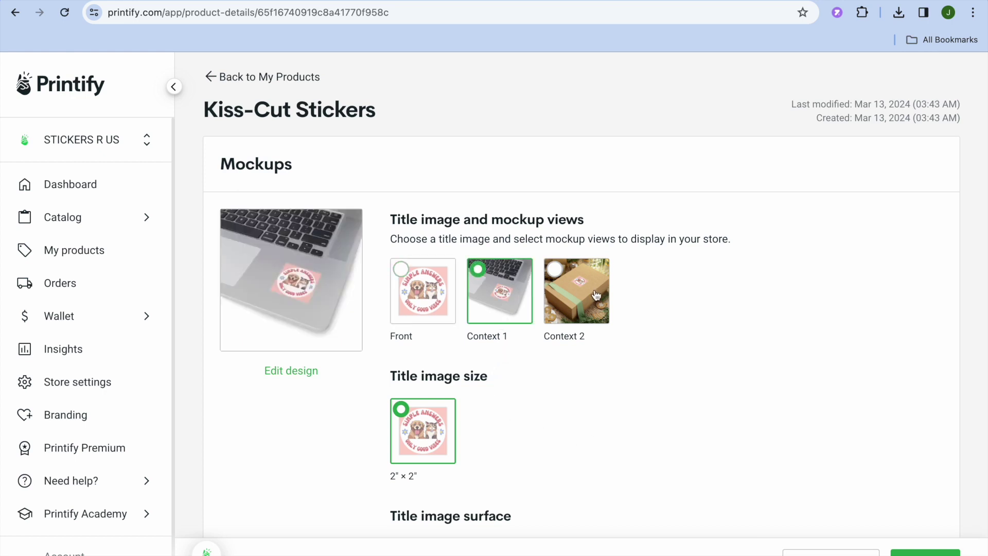
pyautogui.click(594, 293)
pyautogui.click(504, 304)
# Step: Prefix the product title with 'CATS AND DOGS' to read 'CATS AND DOGS Kiss-Cut Stickers'
pyautogui.scroll(-10, 690, 409)
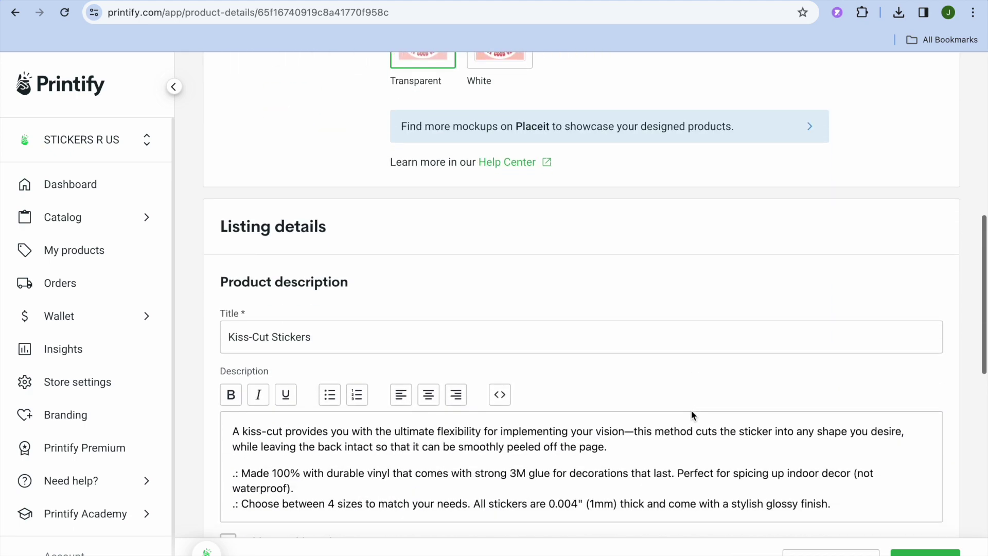
pyautogui.click(327, 339)
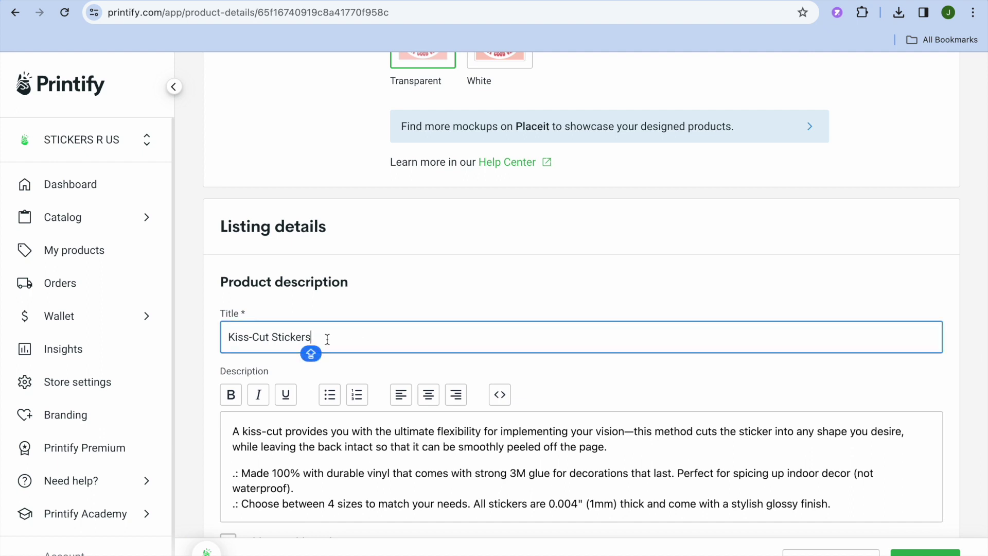
pyautogui.moveTo(328, 339); pyautogui.dragTo(198, 335)
pyautogui.click(227, 337)
pyautogui.write('CATS ')
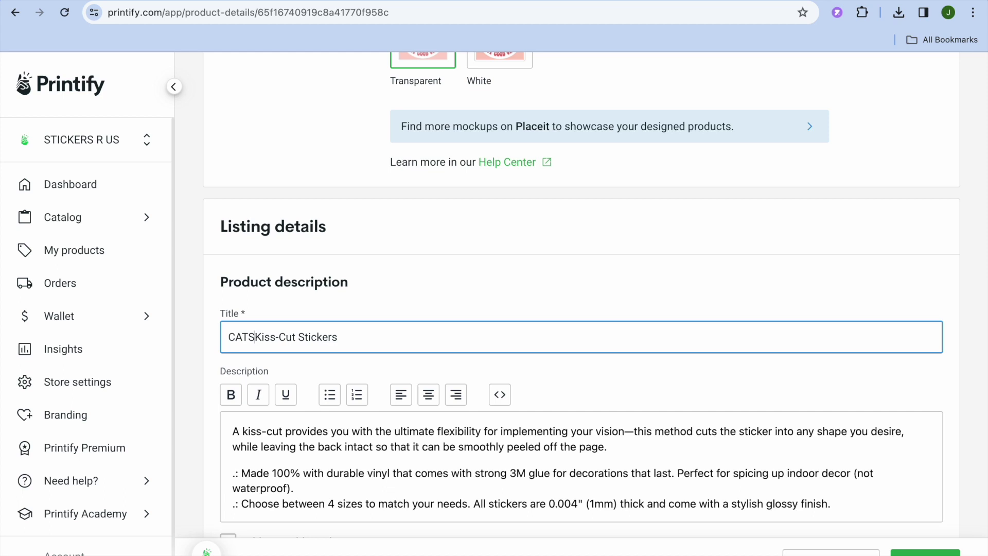
pyautogui.write('AND D')
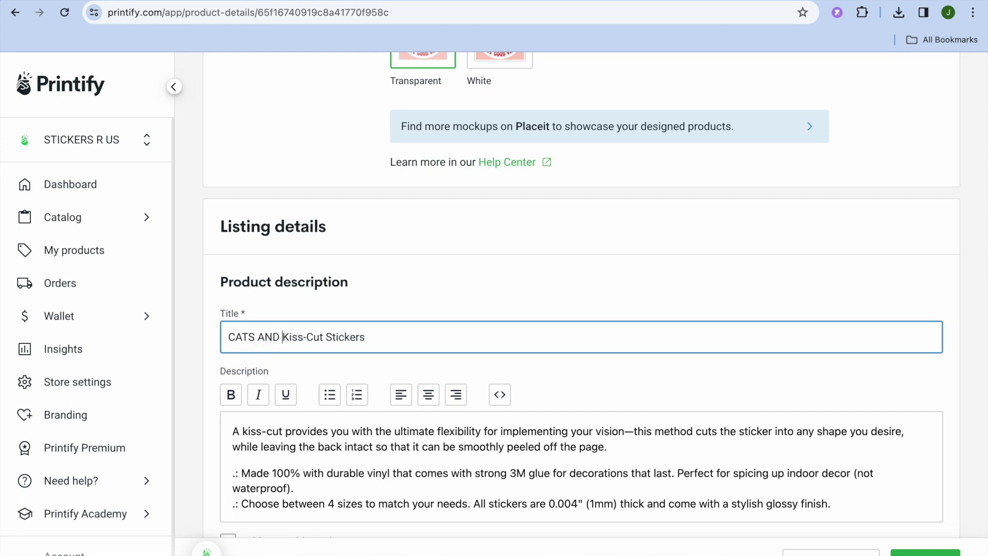
pyautogui.write('OGS')
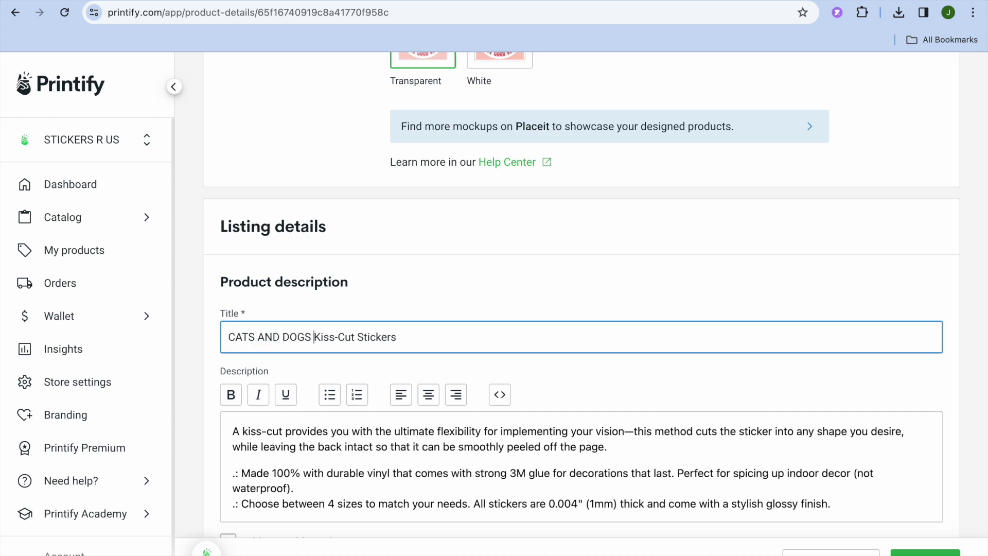
pyautogui.scroll(-14, 367, 438)
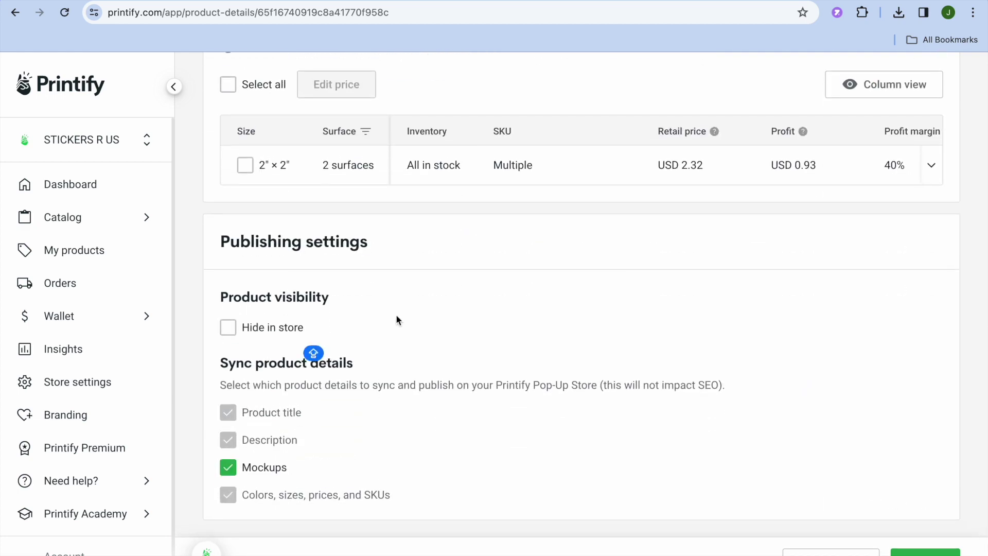
# Step: Give both sticker variants a 50% profit margin (USD 2.78 retail), then publish the product
pyautogui.scroll(1, 396, 314)
pyautogui.scroll(1, 396, 318)
pyautogui.click(229, 173)
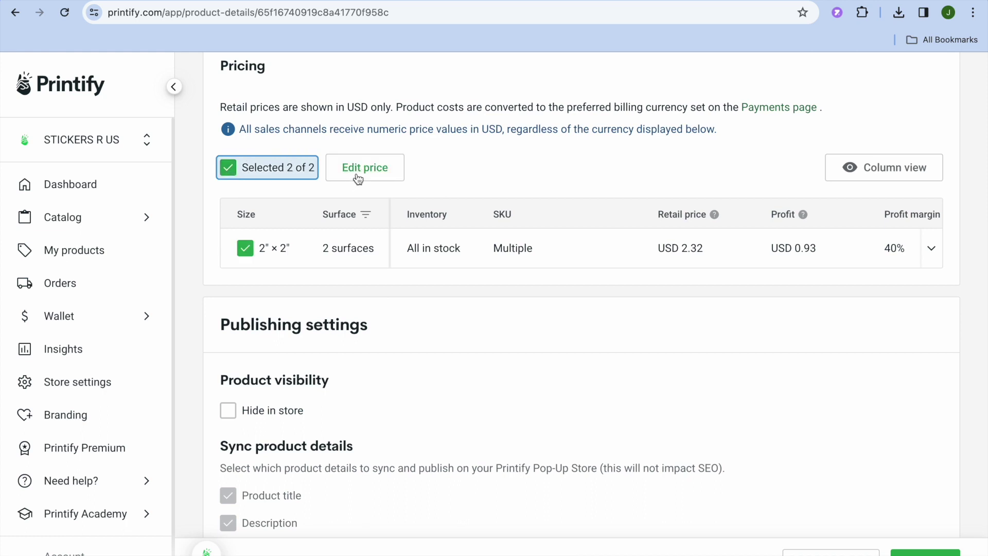
pyautogui.click(357, 174)
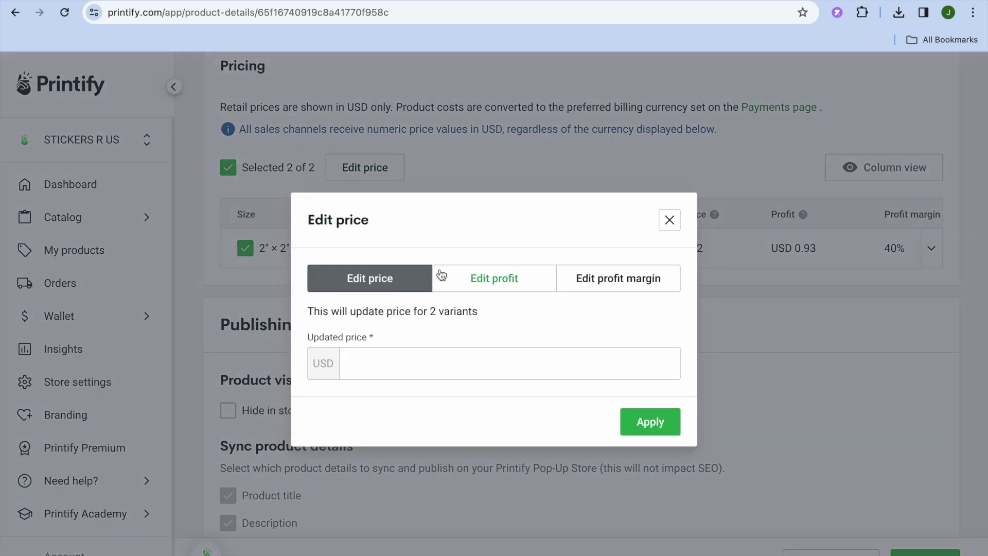
pyautogui.click(591, 281)
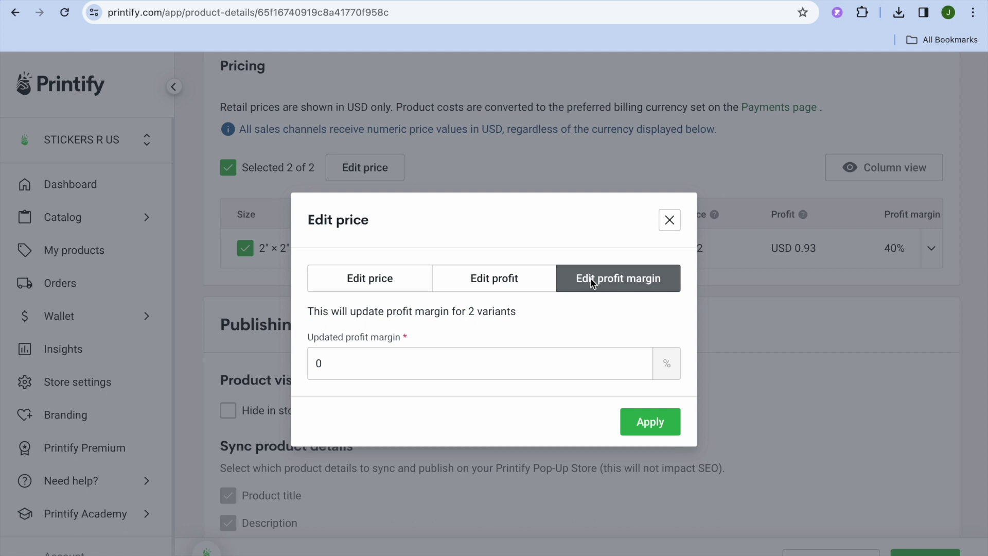
pyautogui.moveTo(342, 359); pyautogui.dragTo(302, 363)
pyautogui.write('50')
pyautogui.click(648, 423)
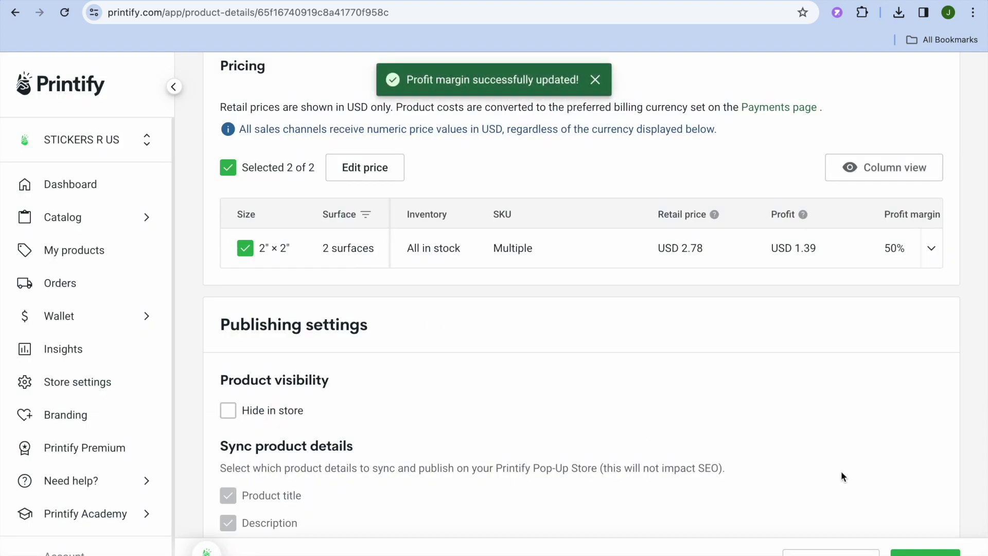
pyautogui.click(925, 553)
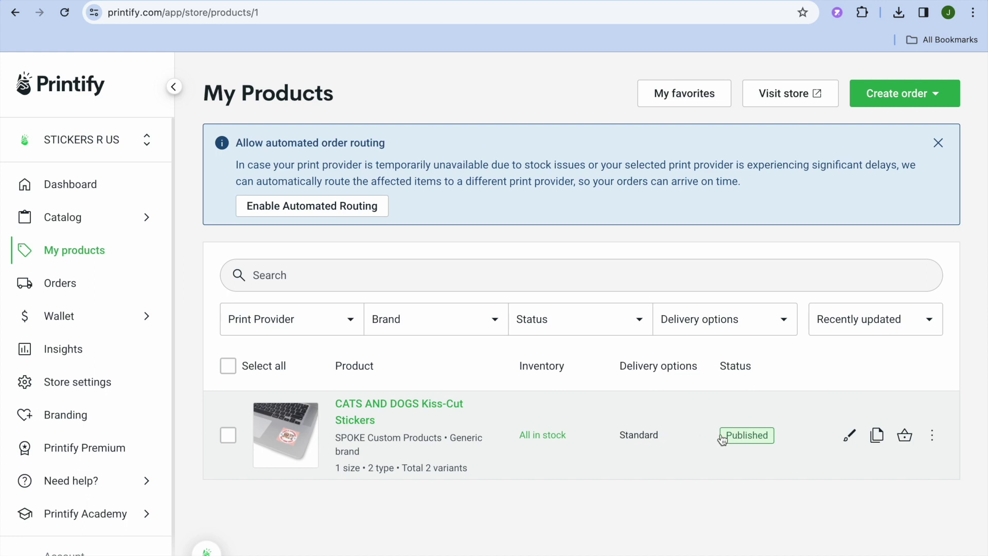
# Step: In the live STICKERS R US store, view the CATS AND DOGS sticker's mockups and add one to the cart
pyautogui.click(788, 98)
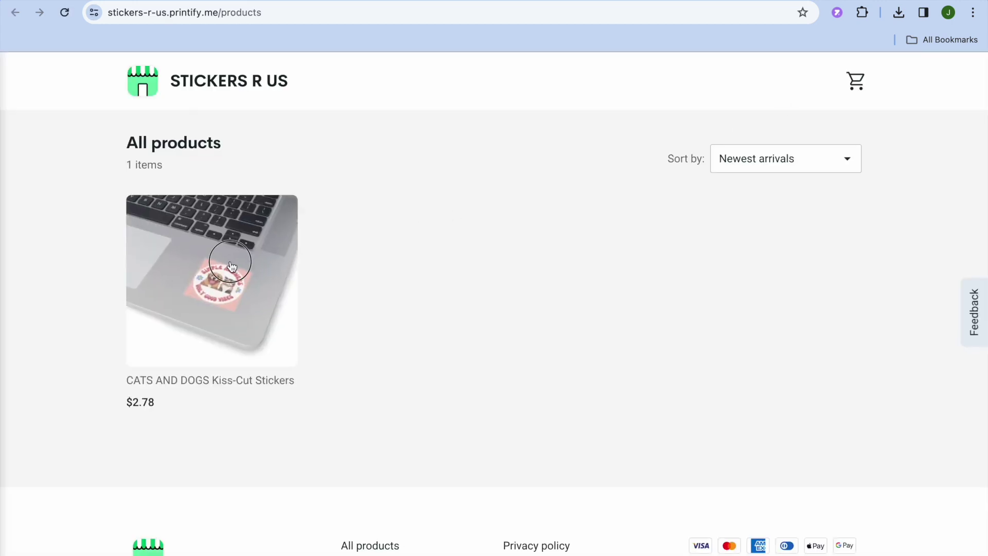
pyautogui.click(230, 264)
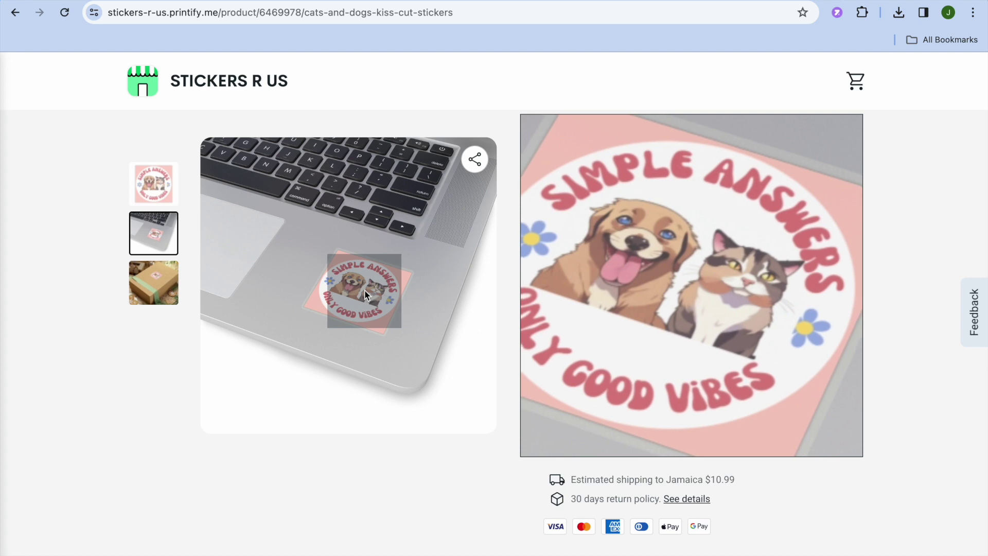
pyautogui.click(150, 191)
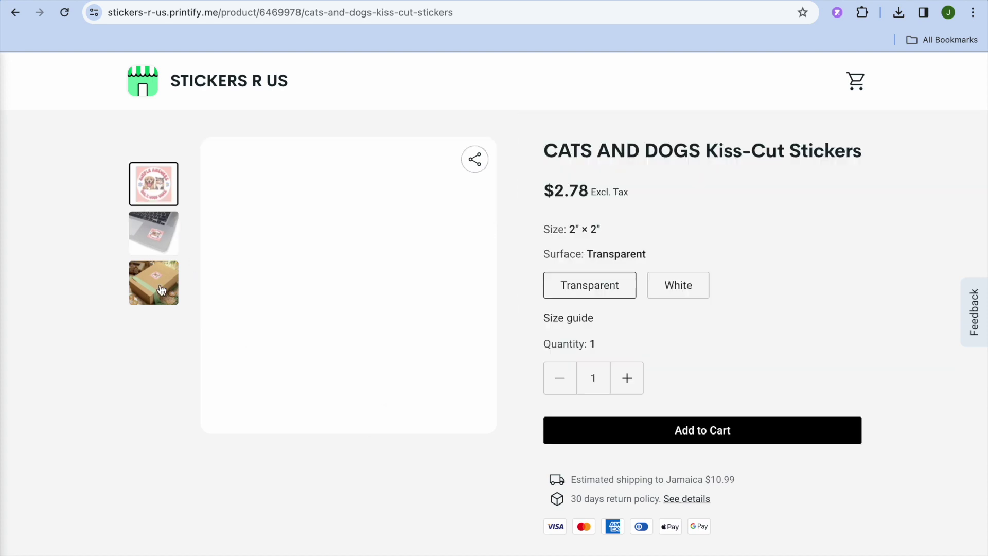
pyautogui.click(161, 290)
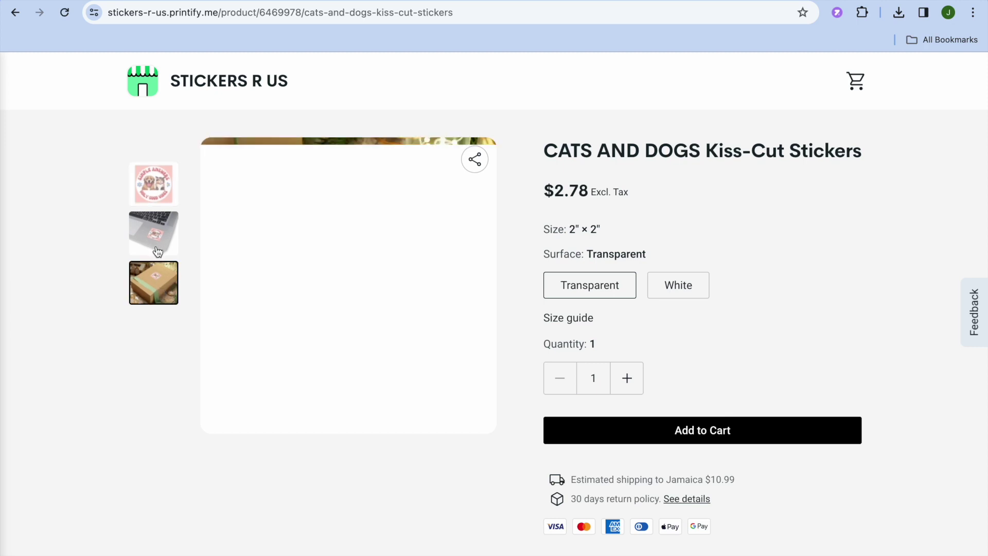
pyautogui.click(153, 229)
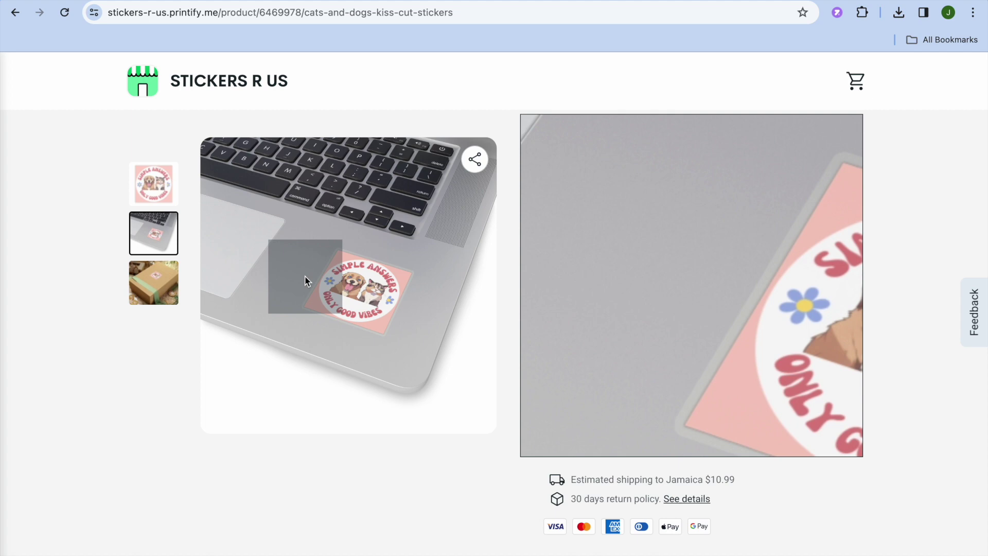
pyautogui.click(600, 441)
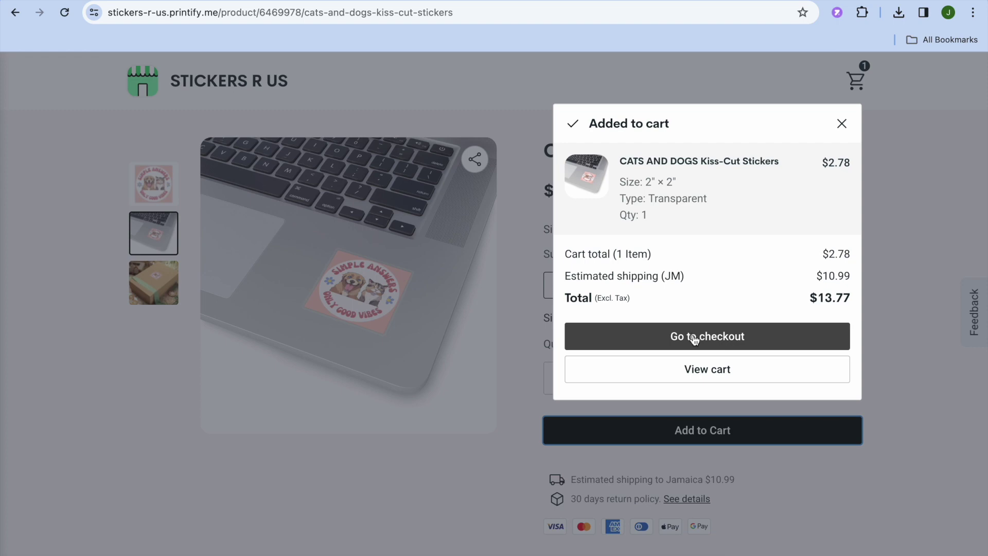
pyautogui.click(842, 124)
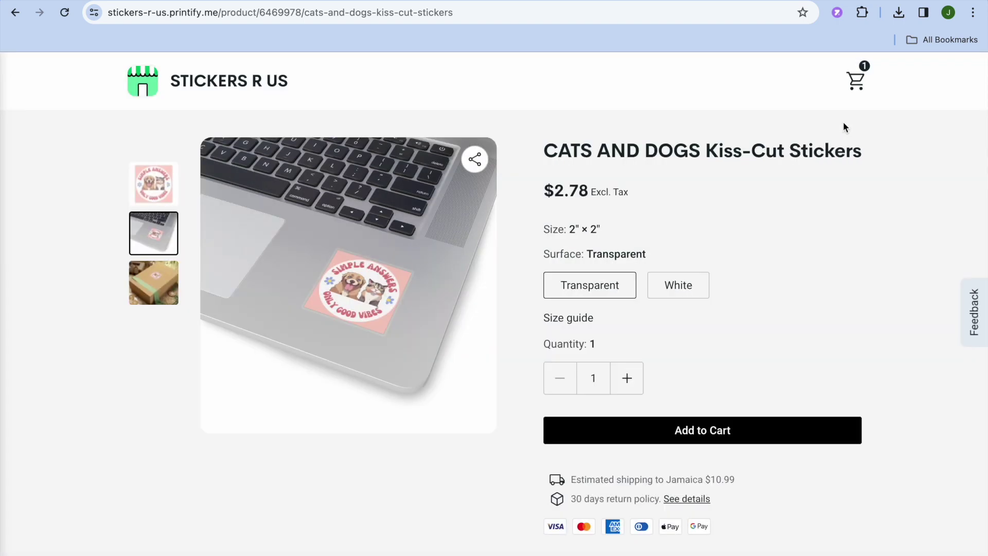